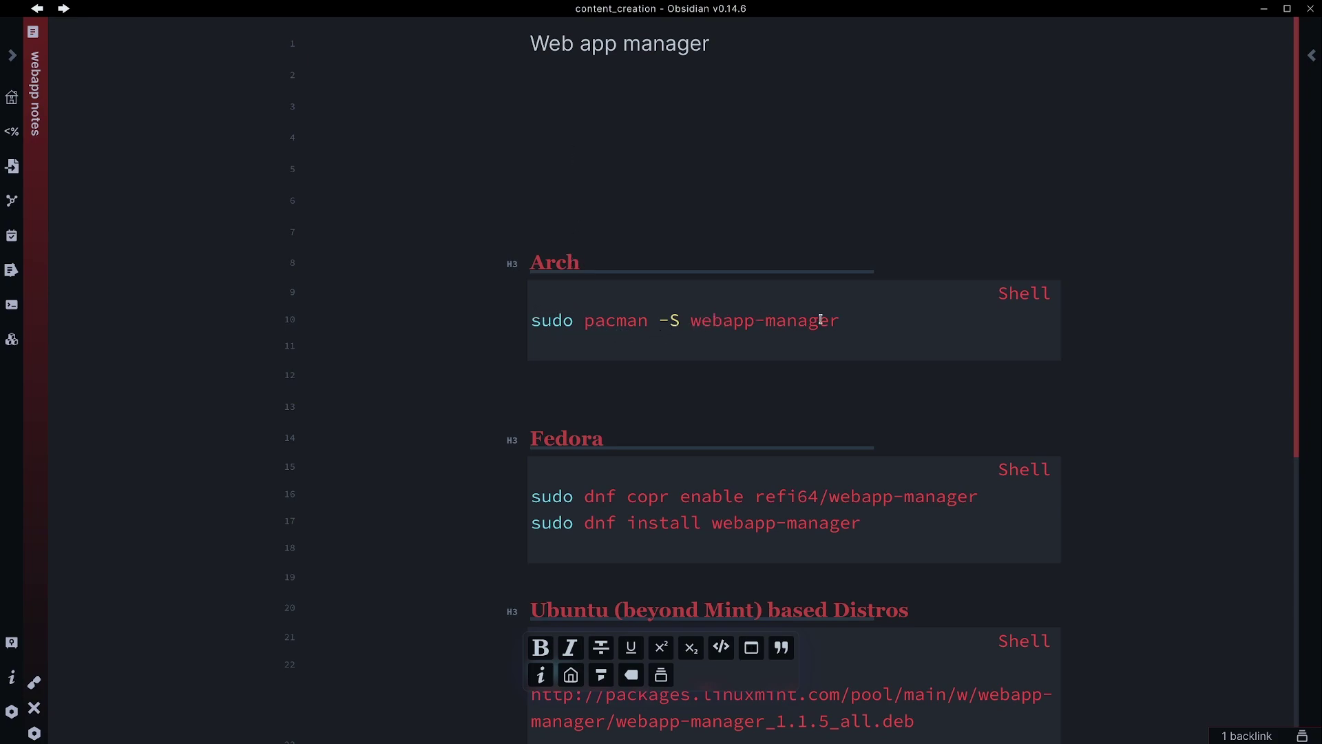
# Step: Reveal the markdown of the Arch and Fedora headings while scrolling the page
pyautogui.click(685, 266)
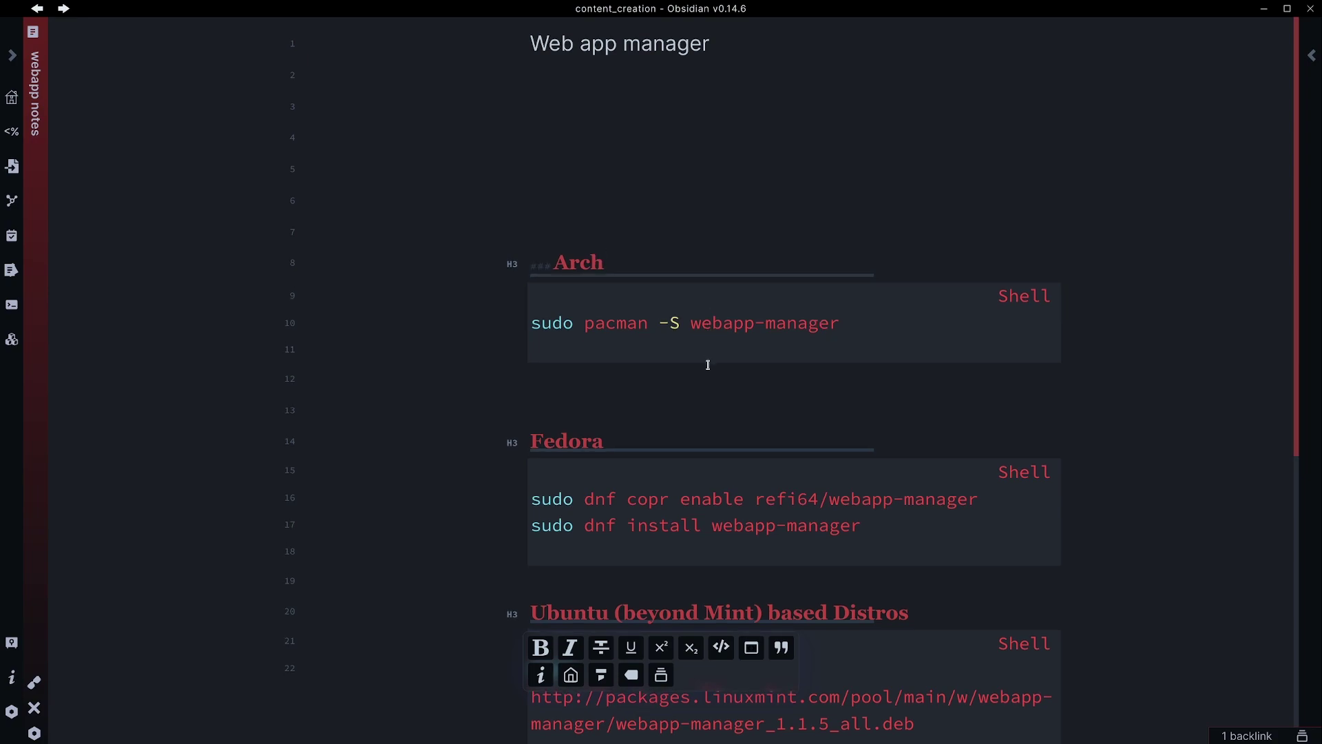
pyautogui.scroll(-1, 693, 404)
pyautogui.click(693, 404)
pyautogui.scroll(-2, 682, 448)
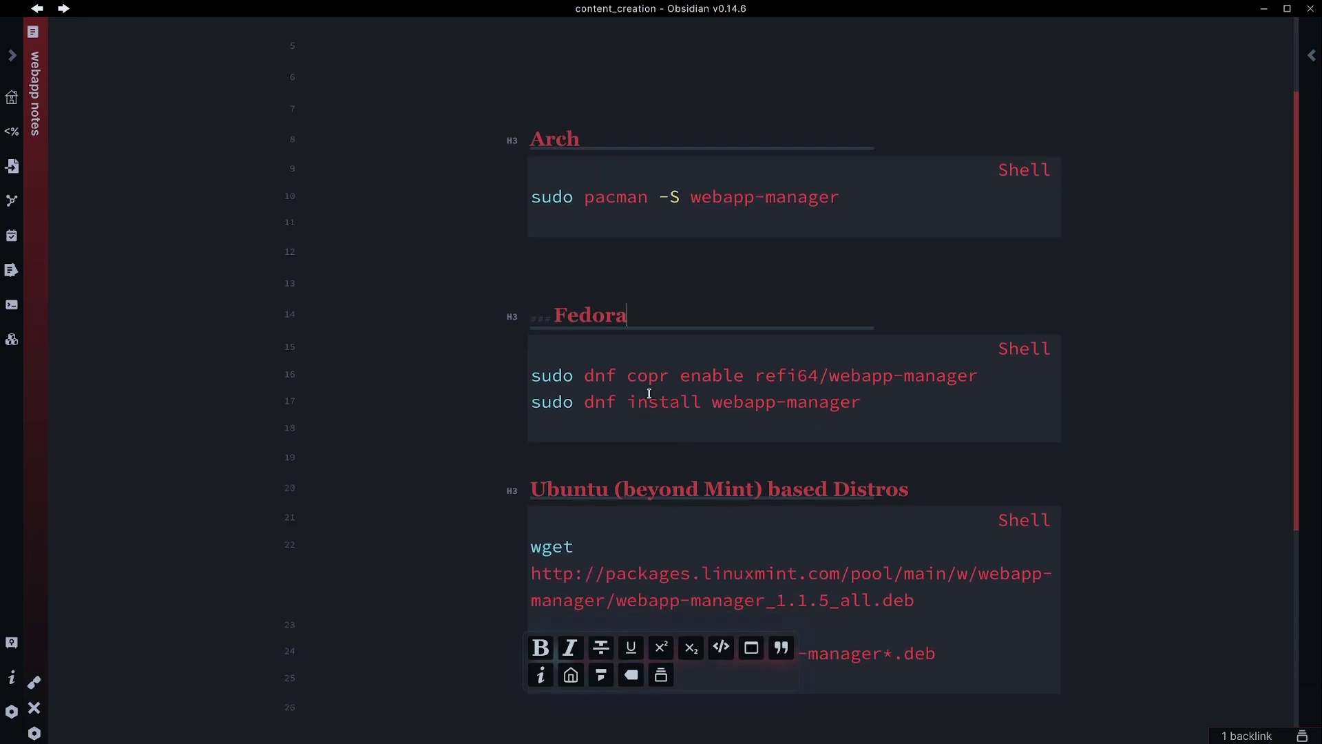
pyautogui.scroll(1, 637, 383)
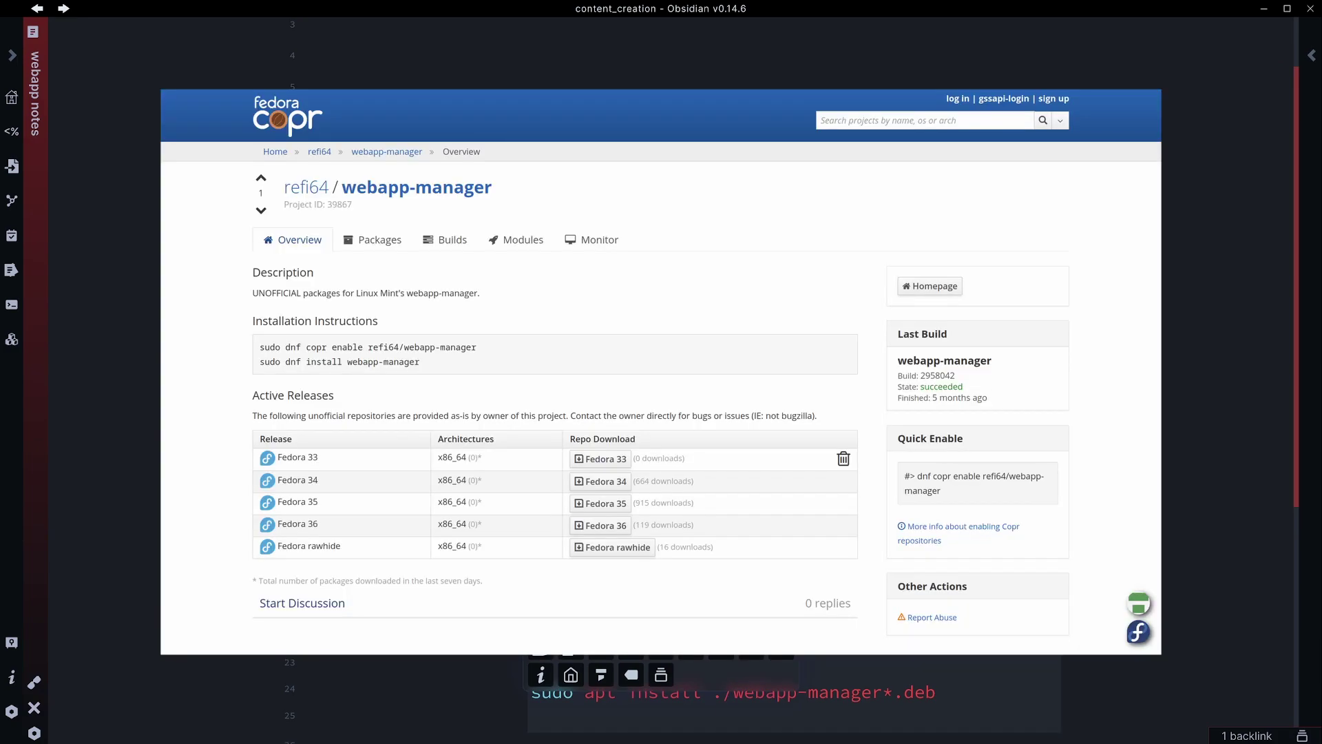
pyautogui.scroll(-3, 661, 372)
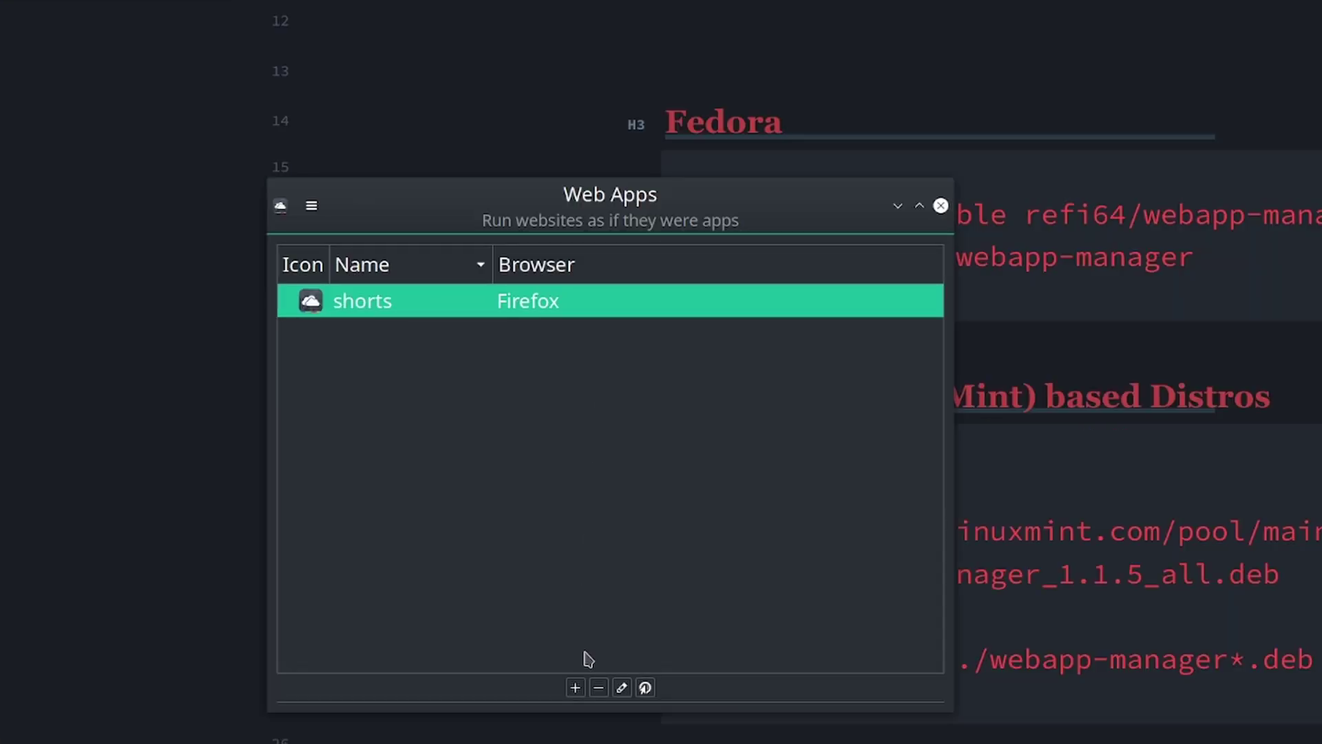
# Step: Add a web app named Twitter for the Twitter profile address, category Web, browser Firefox
pyautogui.click(577, 688)
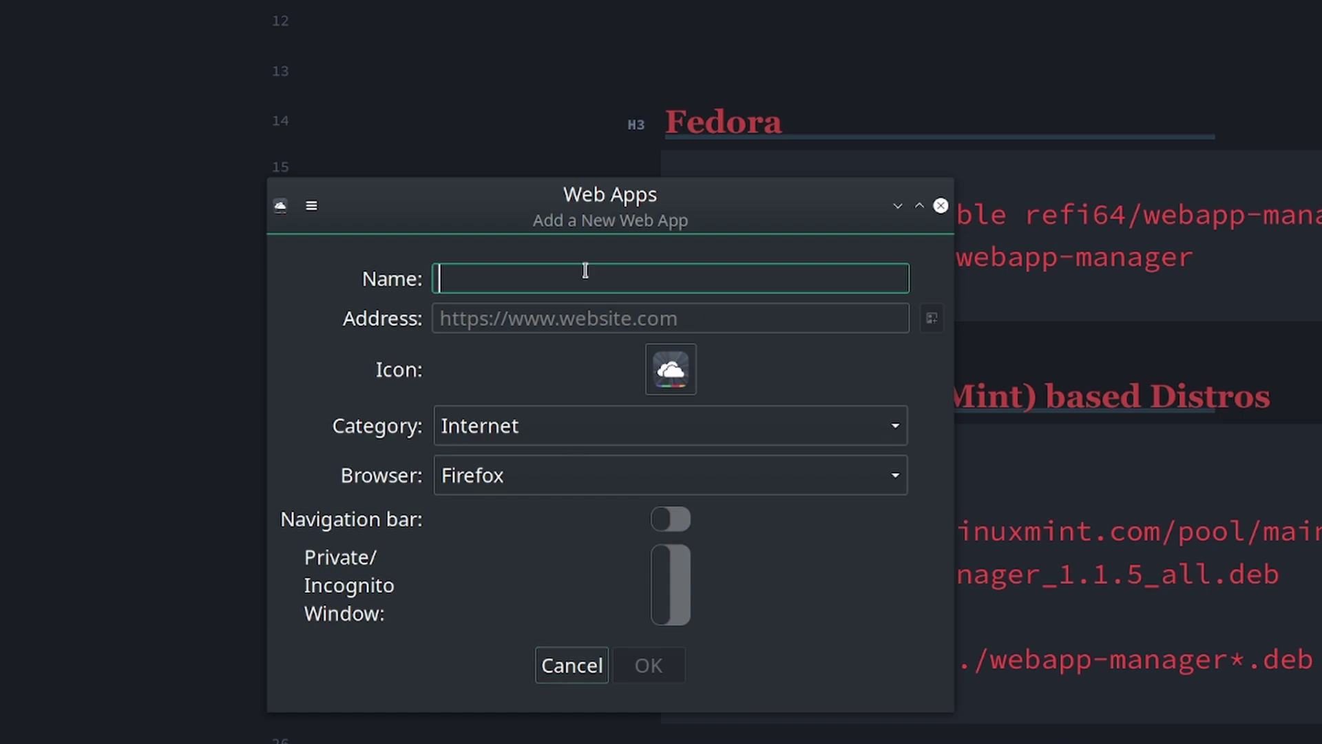
pyautogui.write('Twitter')
pyautogui.press('Tab')
pyautogui.write('tw')
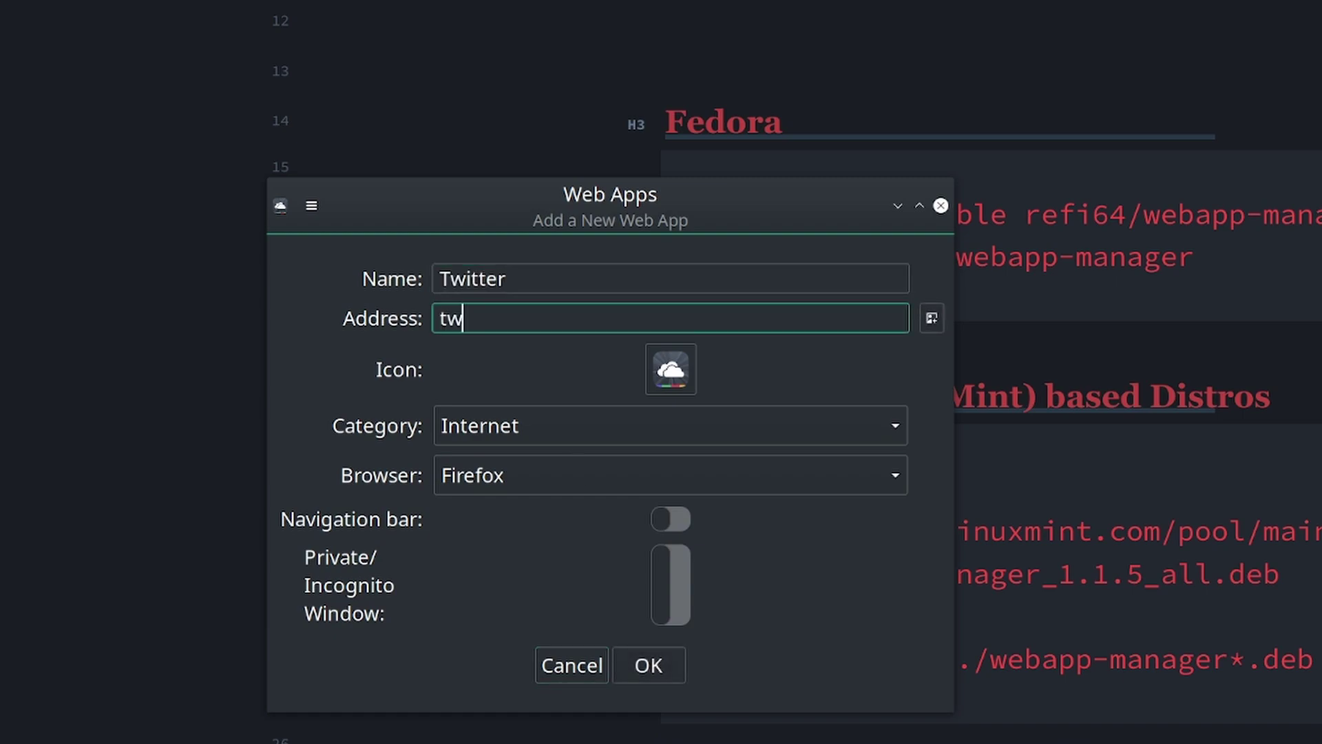
pyautogui.write('itter.com/')
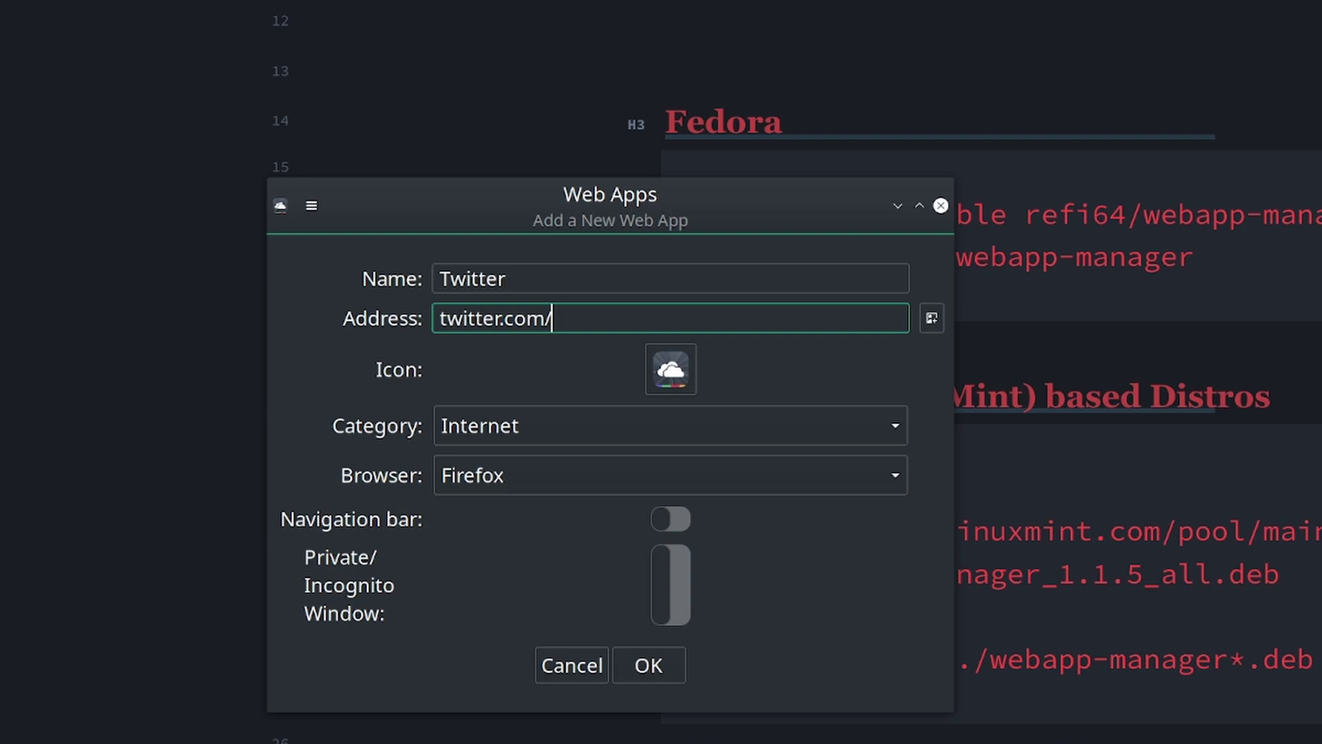
pyautogui.write('vashinator')
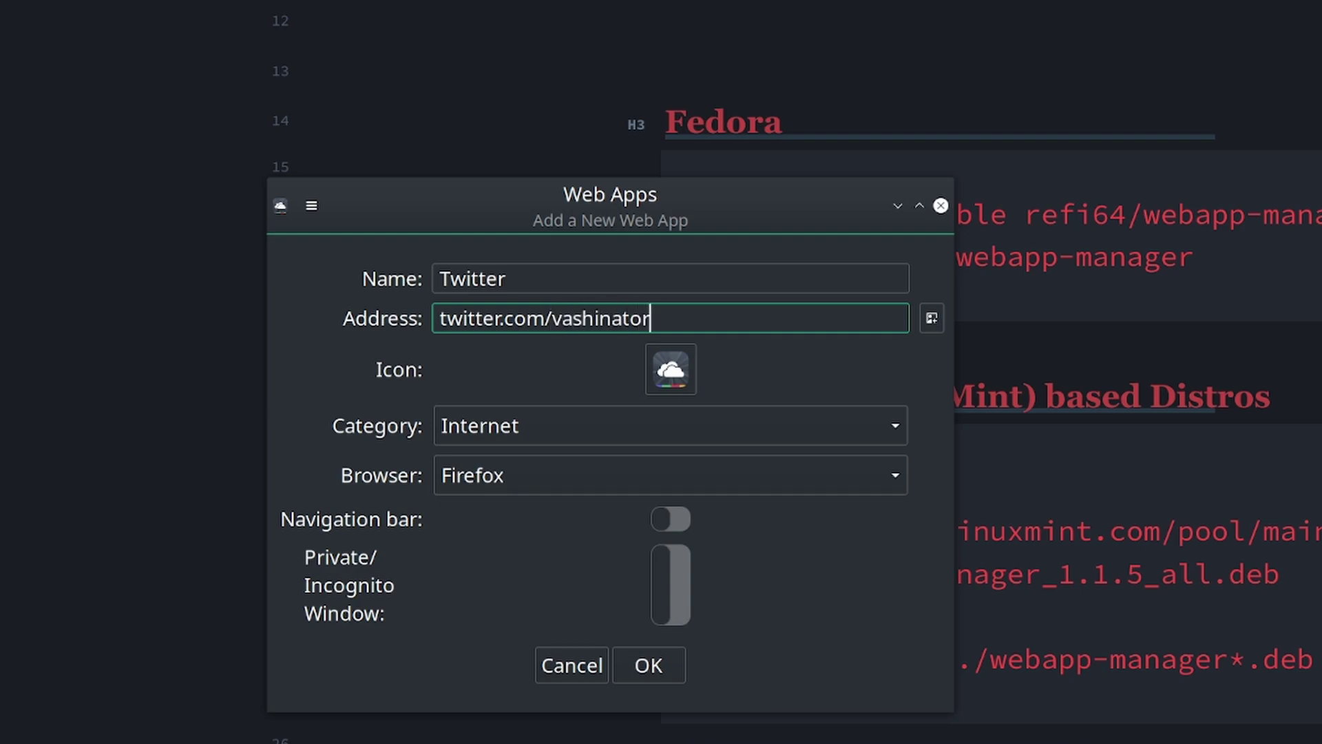
pyautogui.write('7')
pyautogui.click(561, 427)
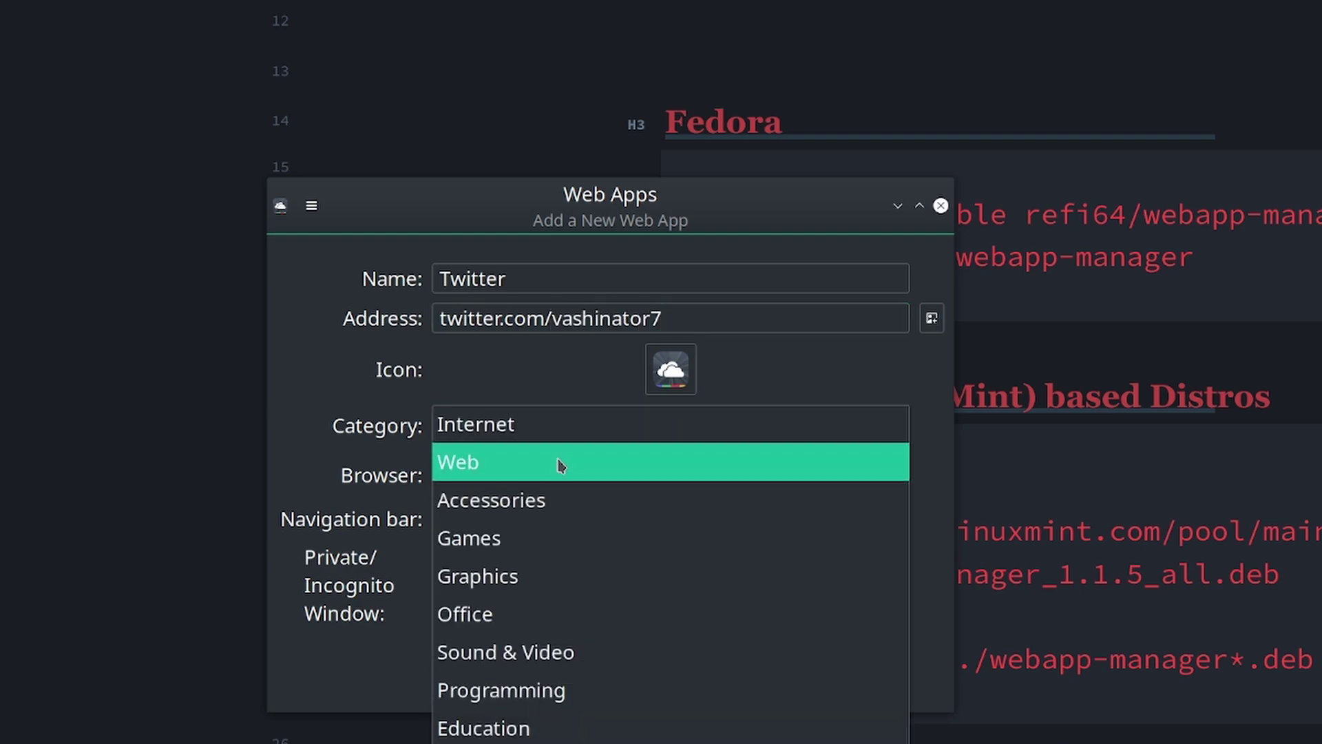
pyautogui.click(559, 473)
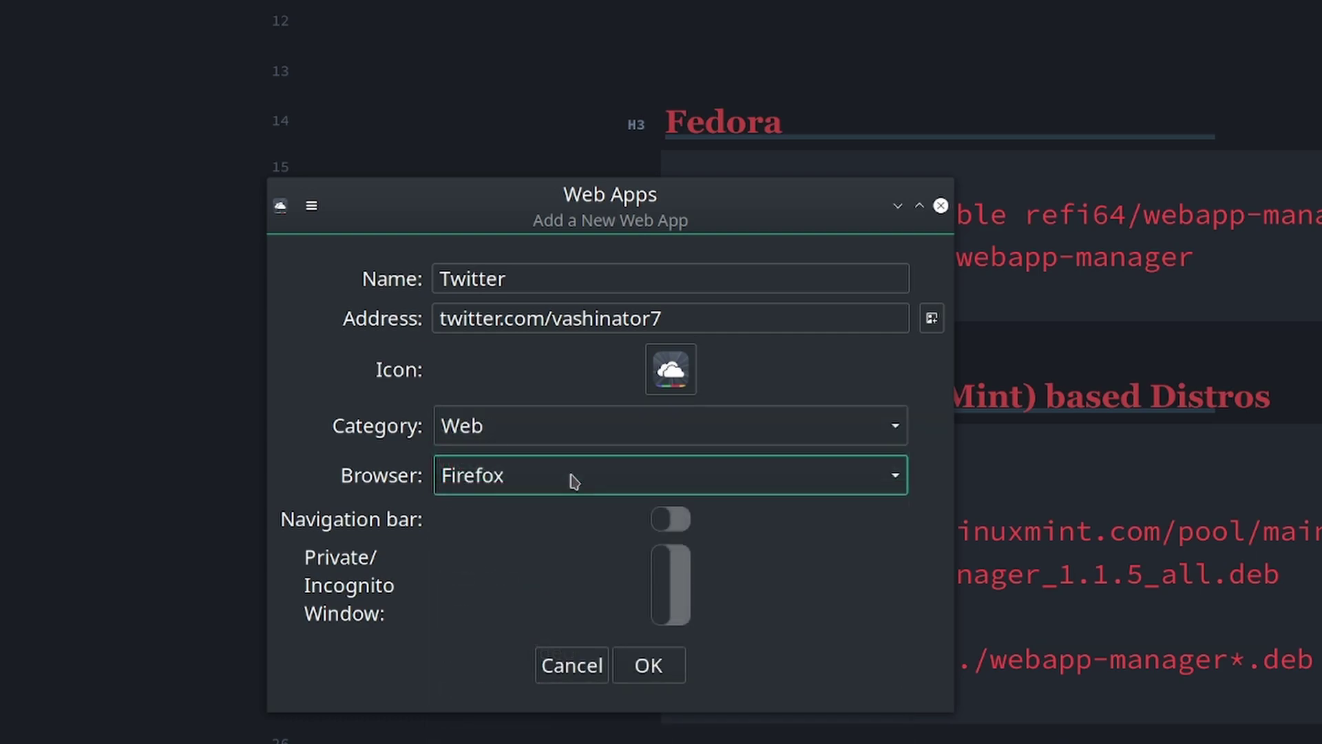
pyautogui.click(574, 480)
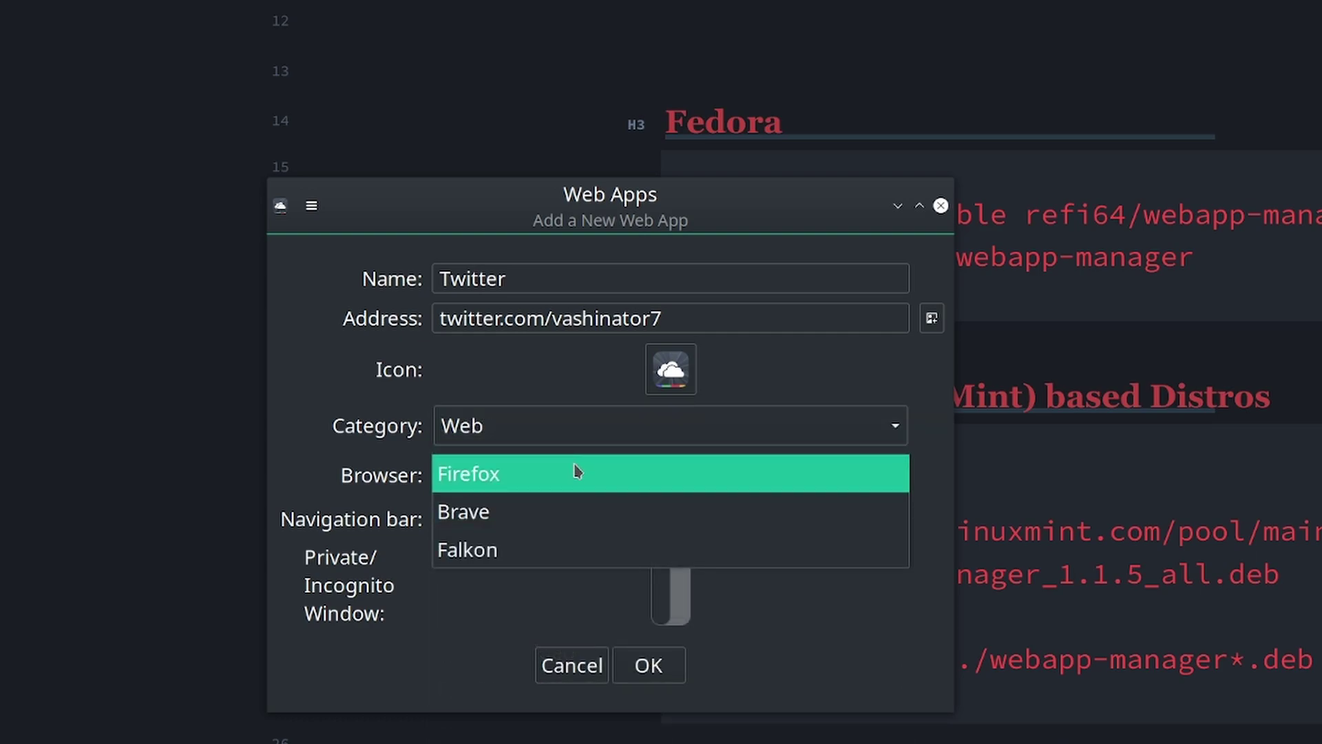
pyautogui.click(577, 472)
pyautogui.click(644, 662)
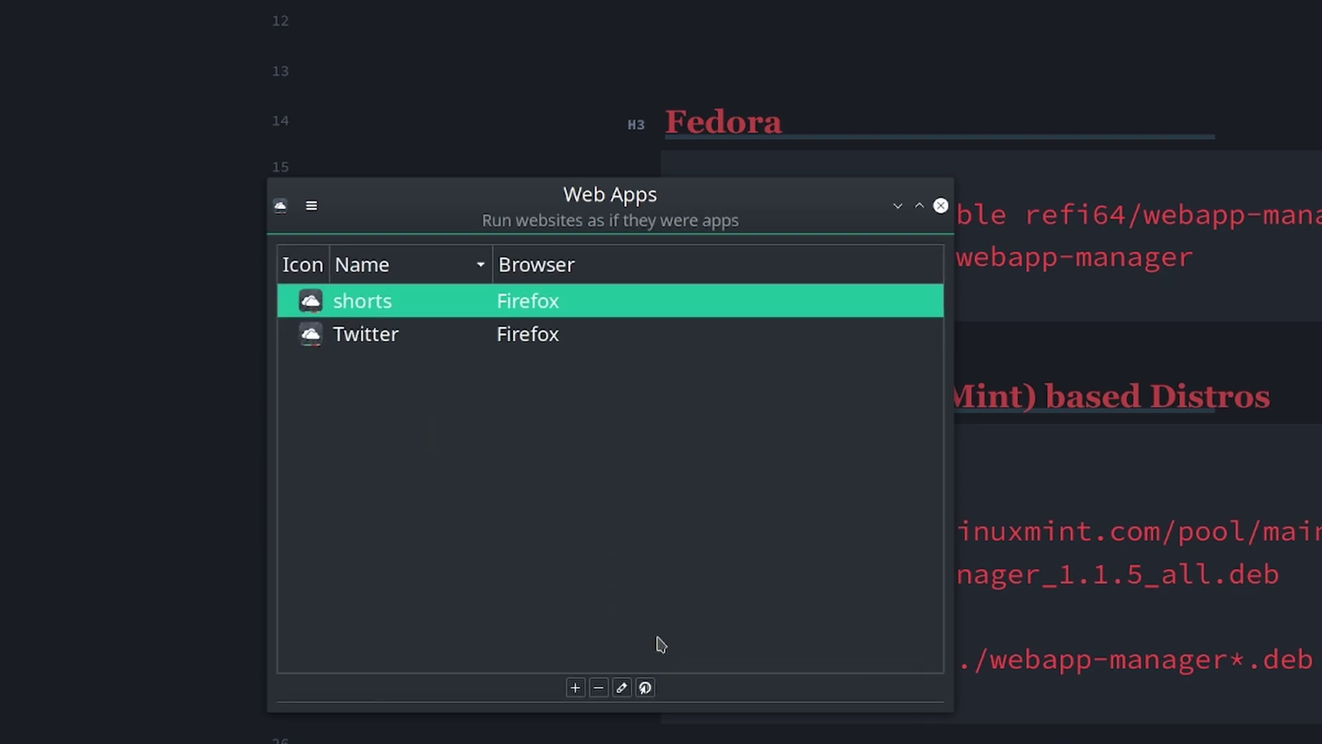
# Step: Launch the Twitter web app and maximize its window
pyautogui.click(419, 346)
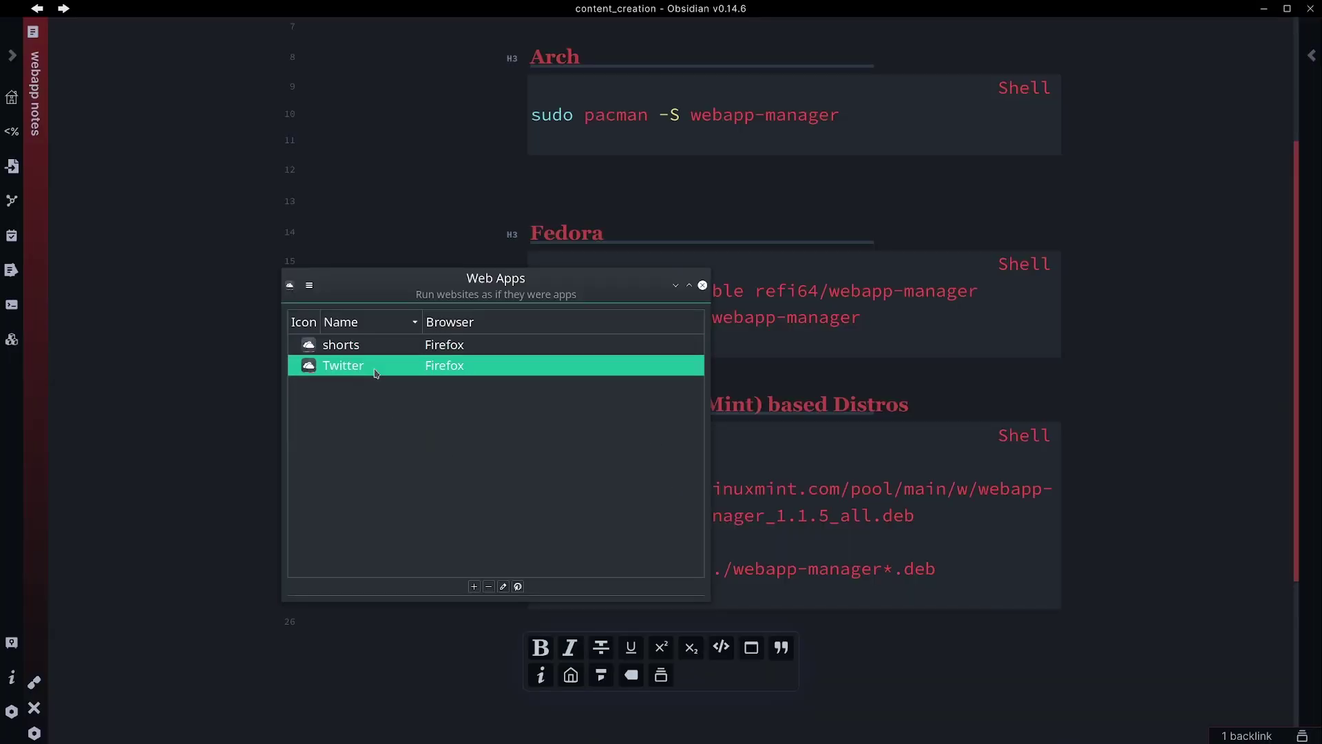
pyautogui.doubleClick(376, 372)
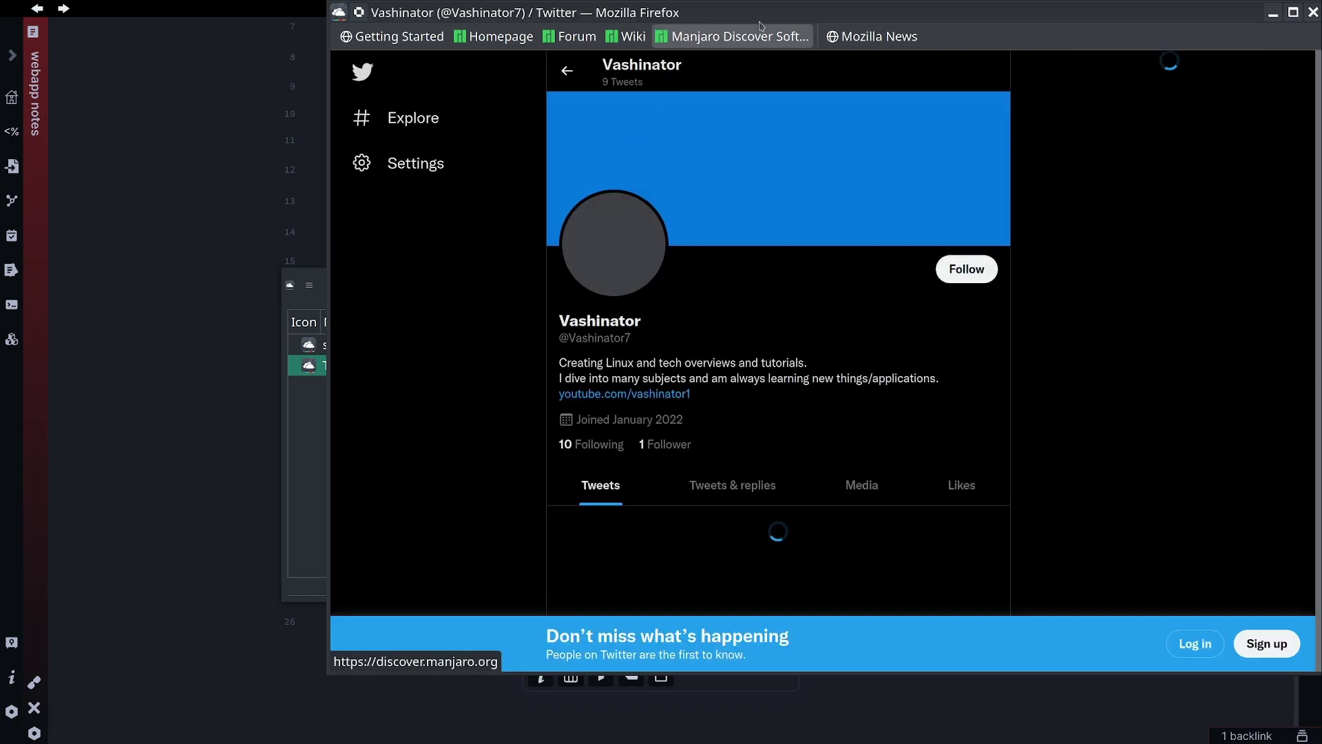
pyautogui.doubleClick(765, 10)
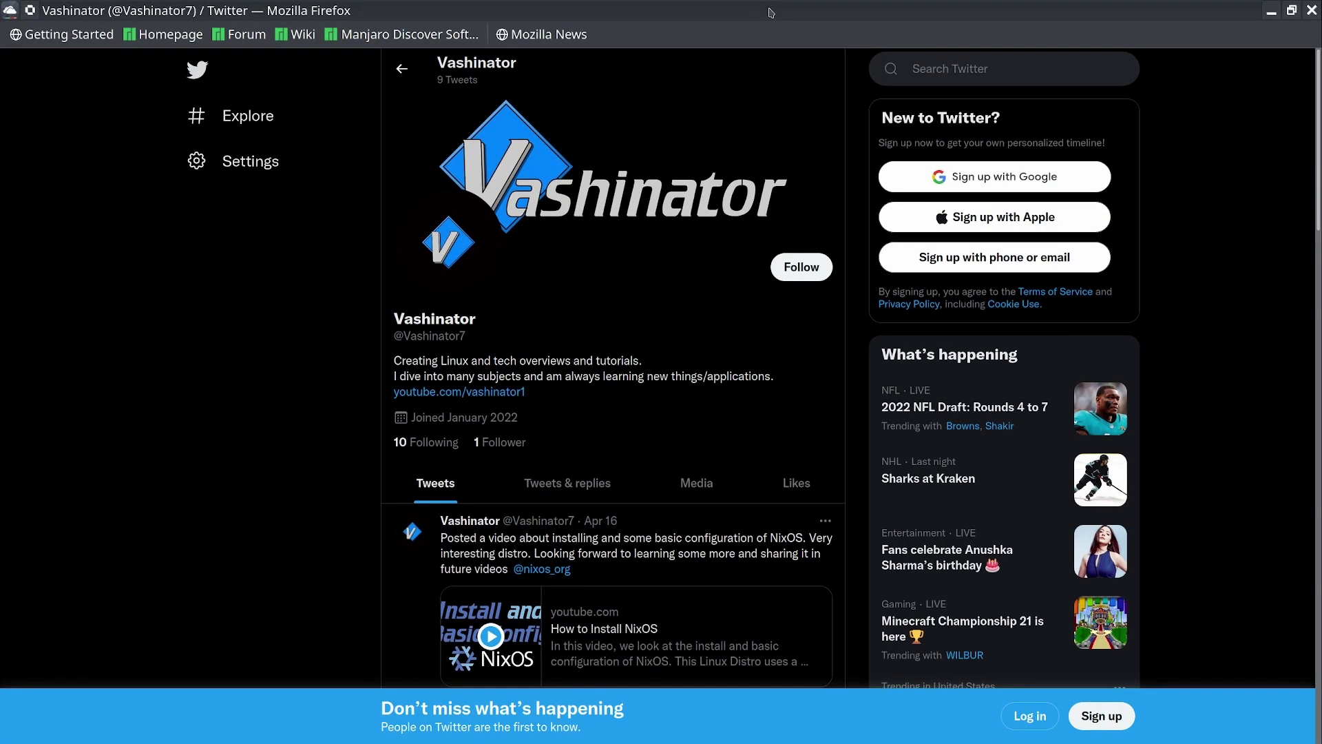
# Step: Set the bookmarks toolbar to never show, then close the Twitter window
pyautogui.rightClick(664, 49)
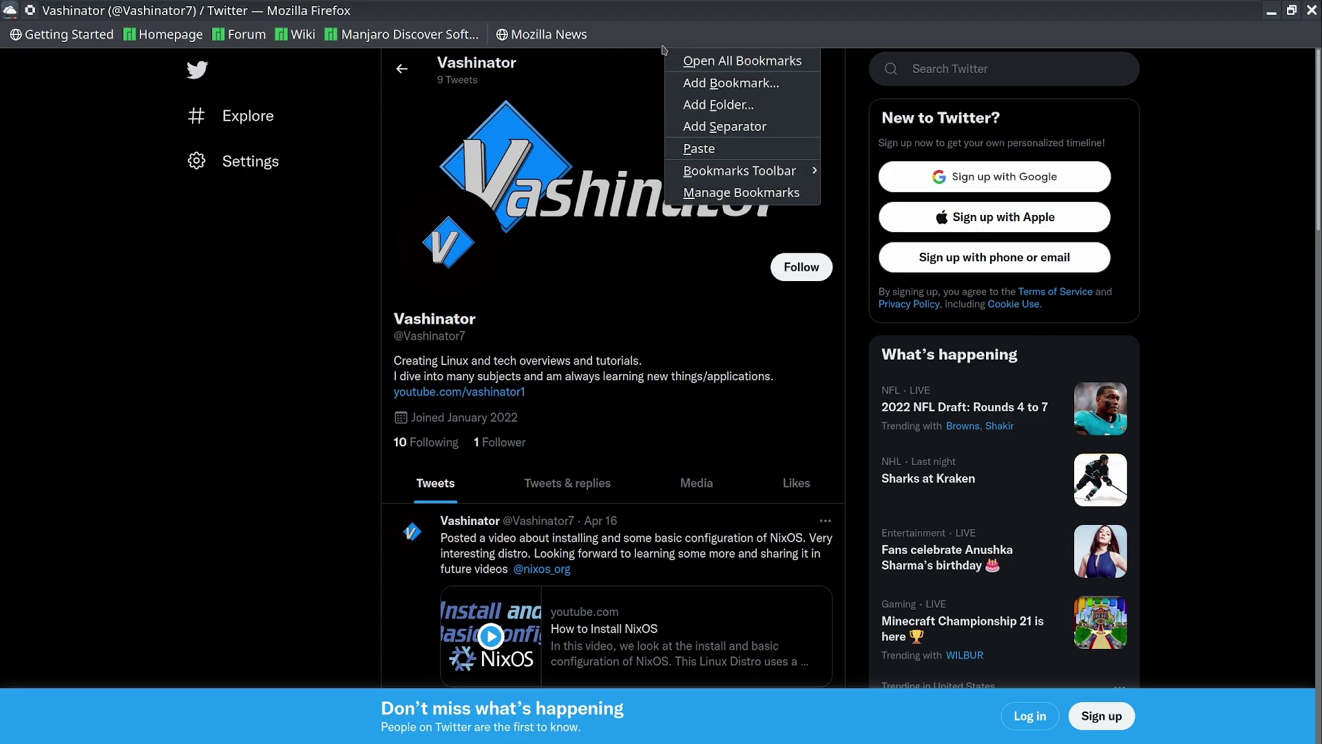
pyautogui.moveTo(729, 167)
pyautogui.click(873, 214)
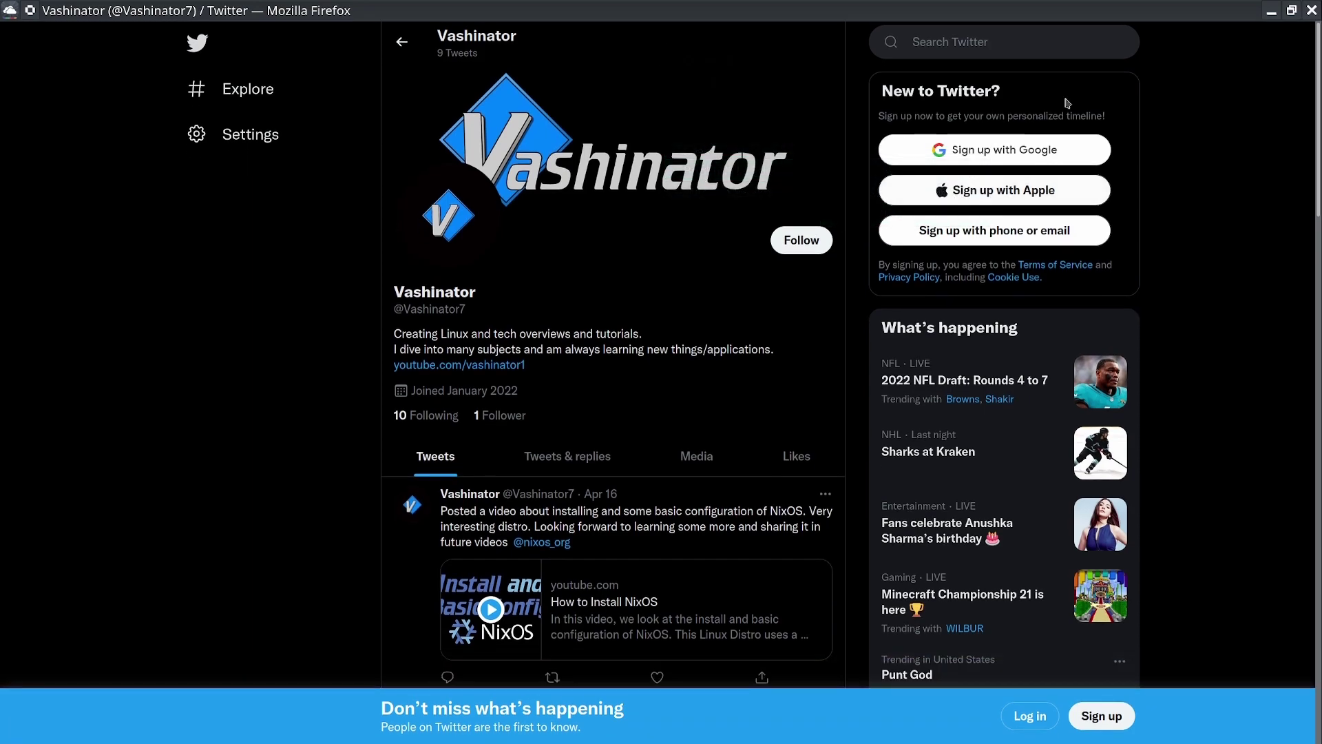
pyautogui.click(1311, 18)
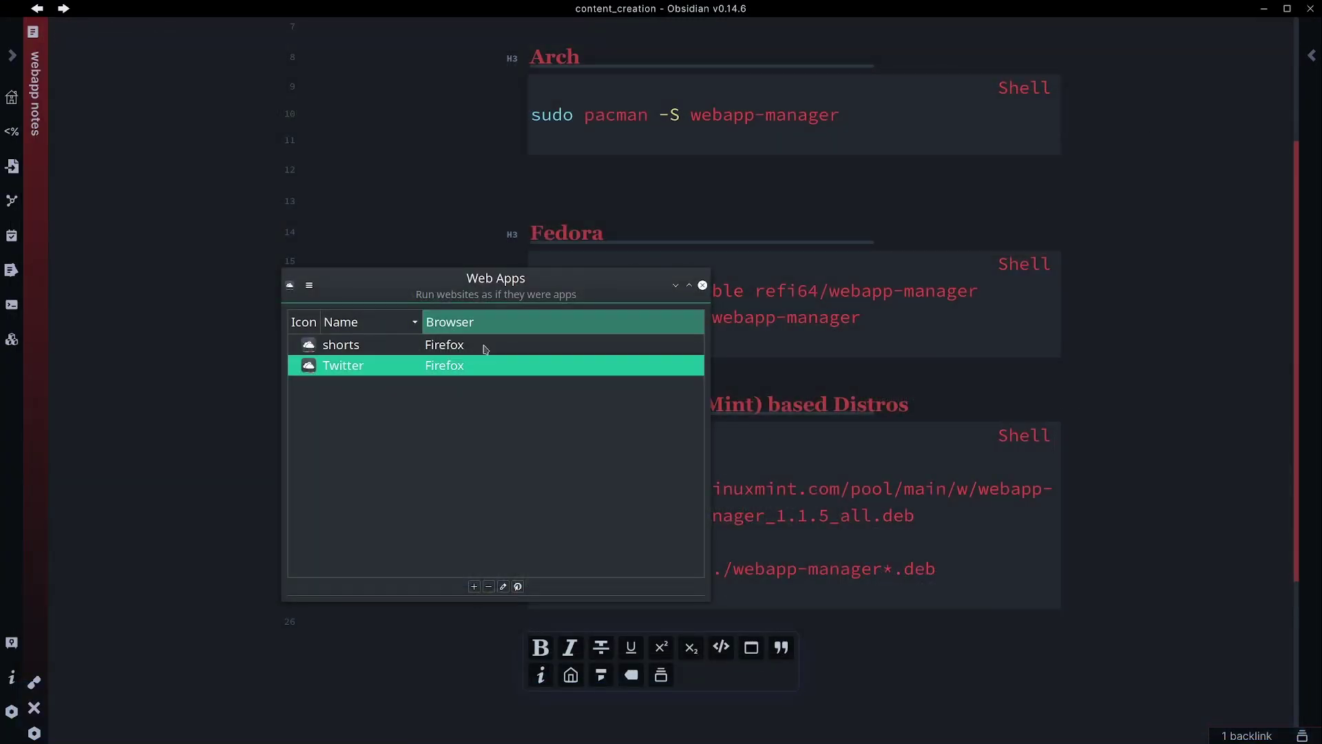
# Step: Relaunch Twitter, dismiss the reopen-previous-tabs bar, and scroll through the profile page
pyautogui.doubleClick(482, 371)
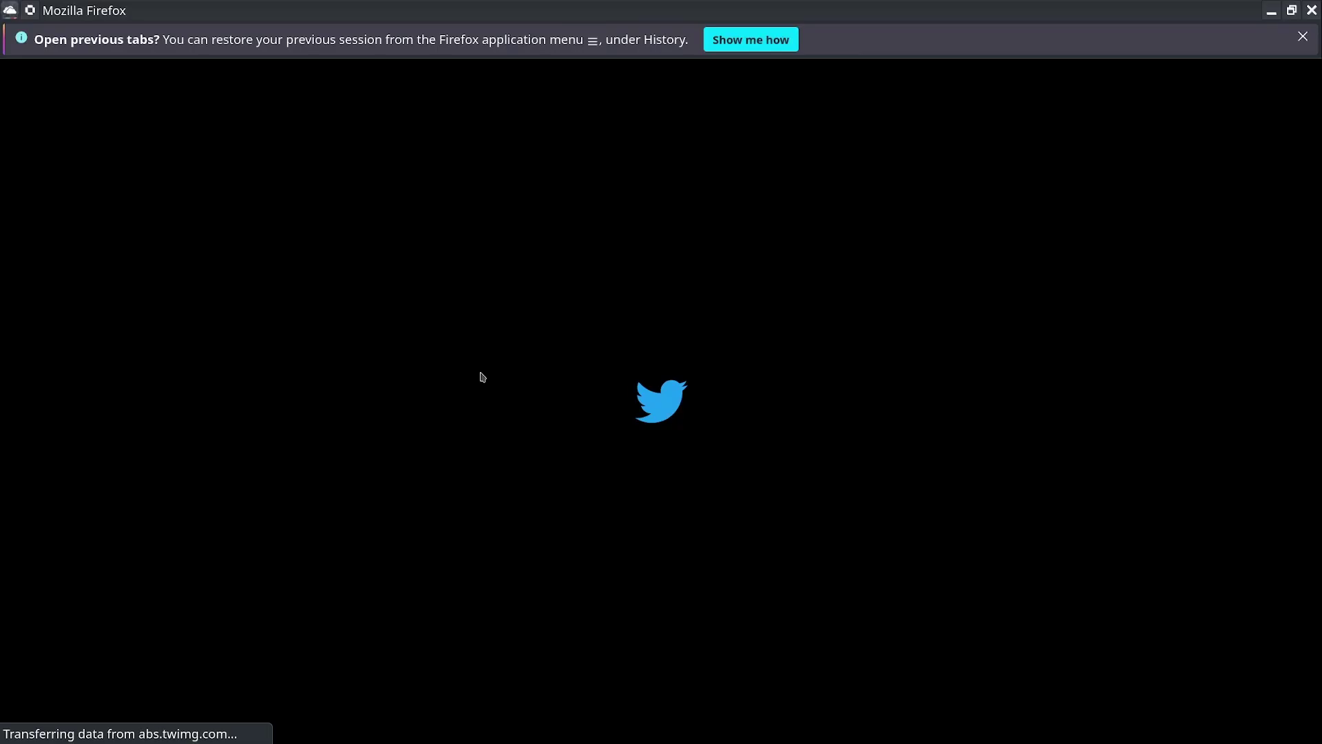
pyautogui.click(1302, 37)
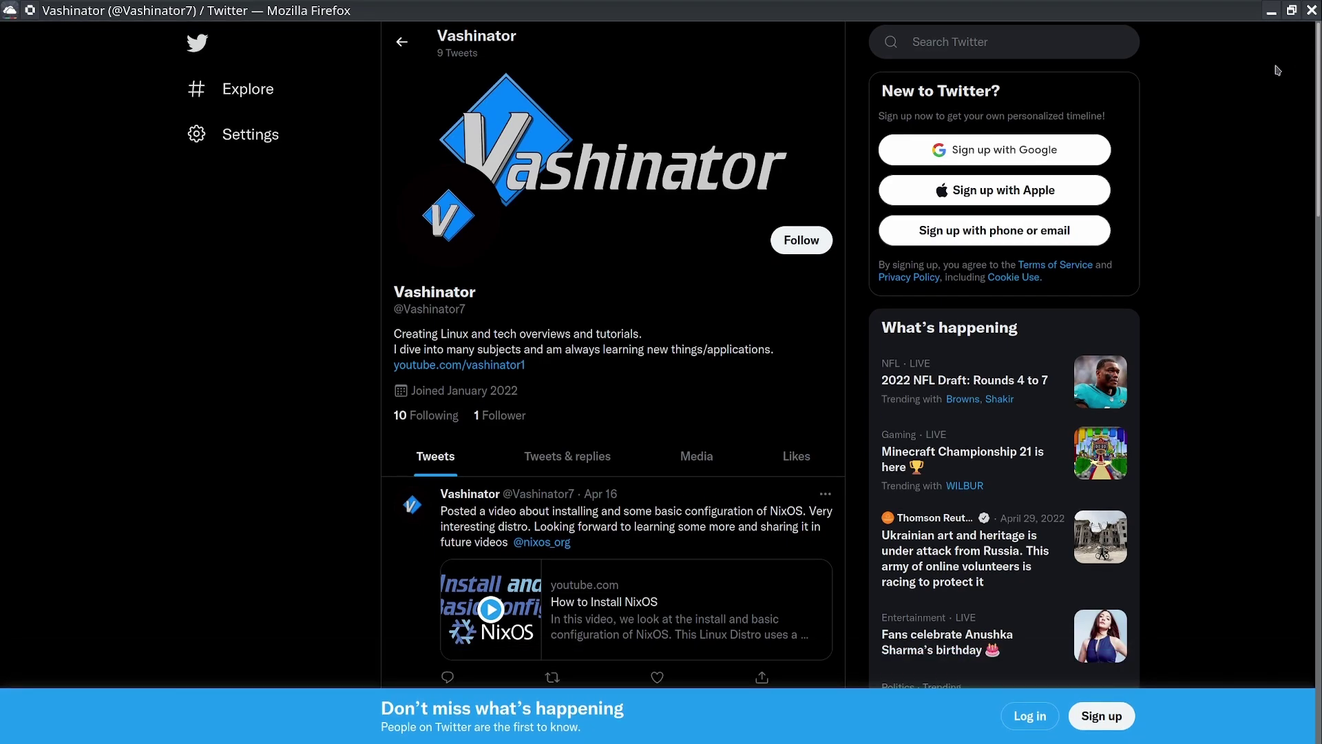
pyautogui.scroll(-4, 655, 262)
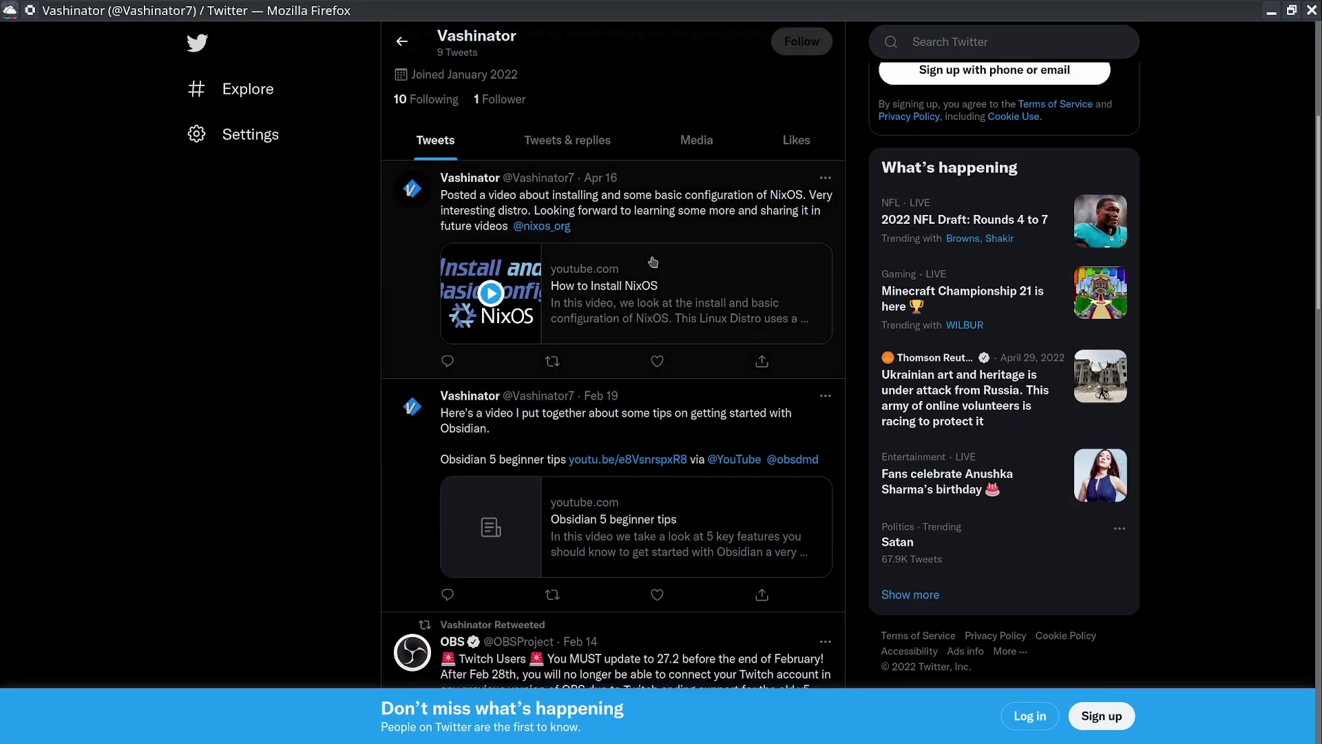
pyautogui.scroll(4, 686, 242)
# Step: Close the Twitter window and enter a new web app named Youtube with the channel address
pyautogui.click(1272, 11)
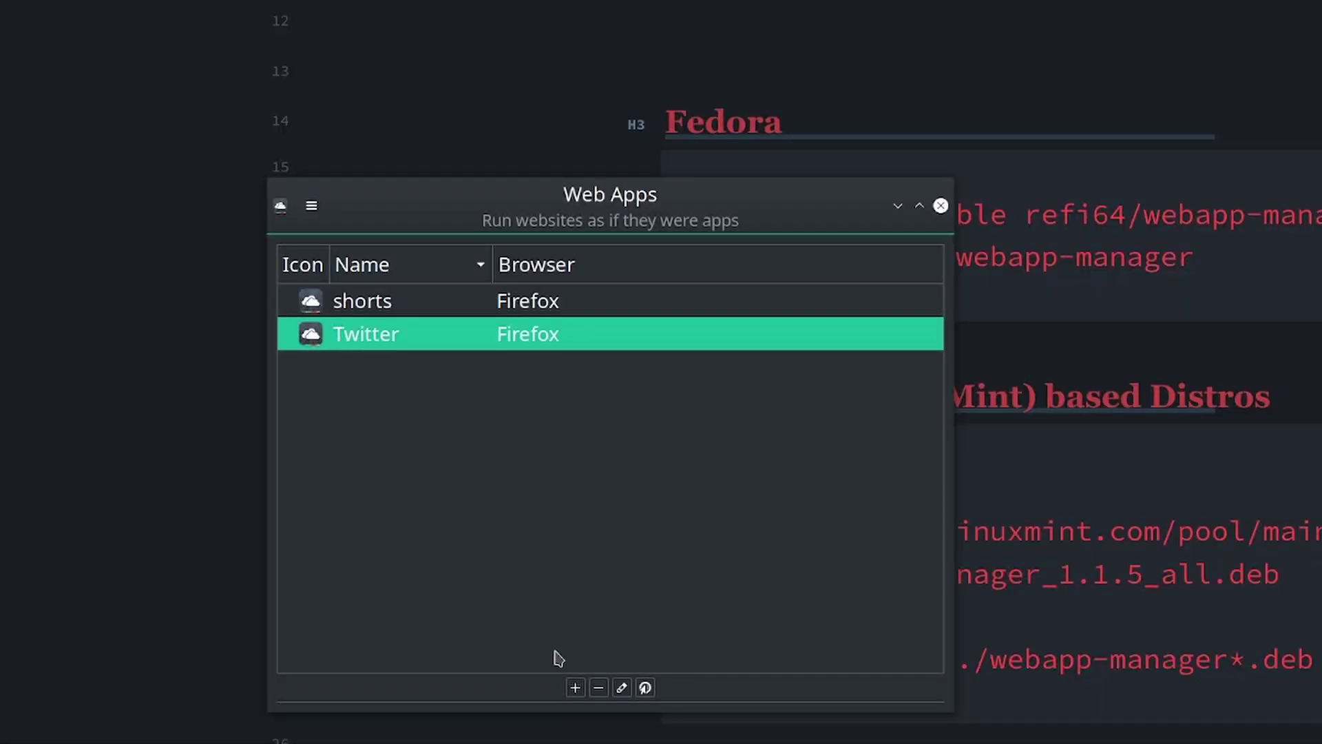
pyautogui.click(575, 688)
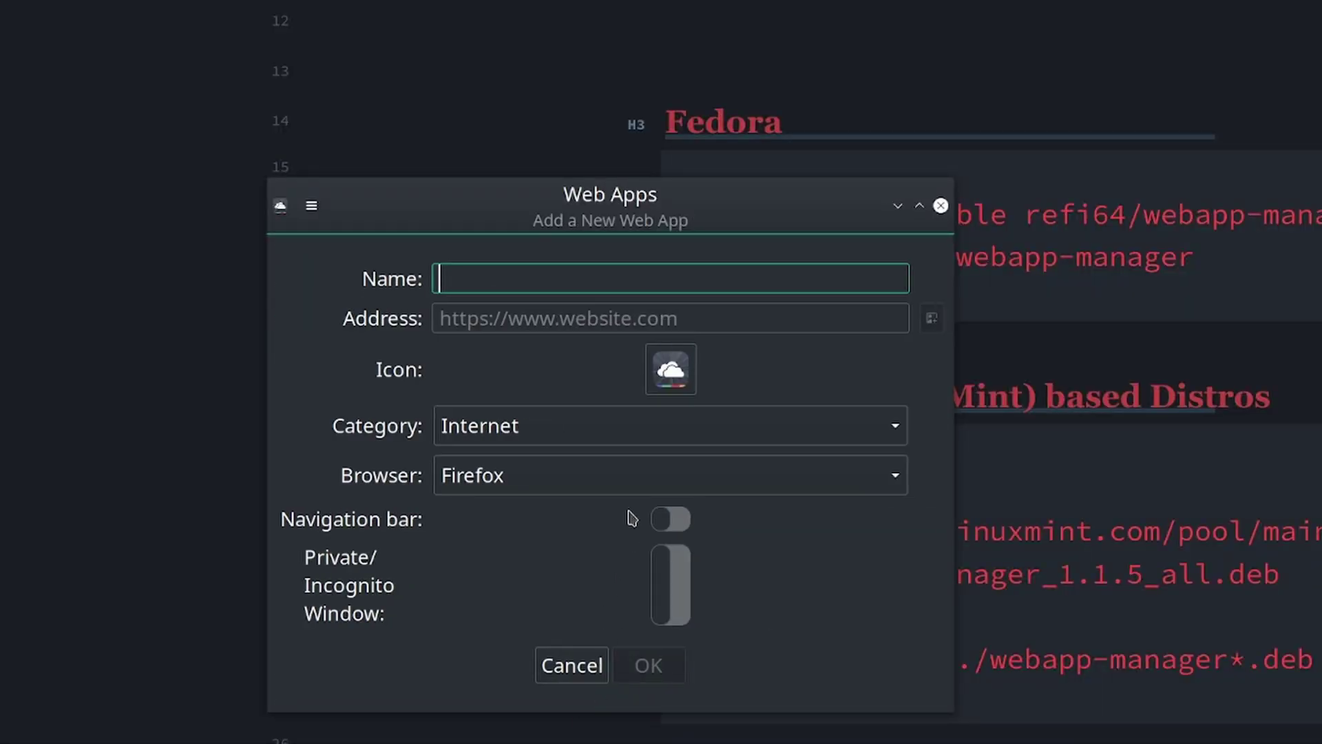
pyautogui.write('Youtube')
pyautogui.press('Tab')
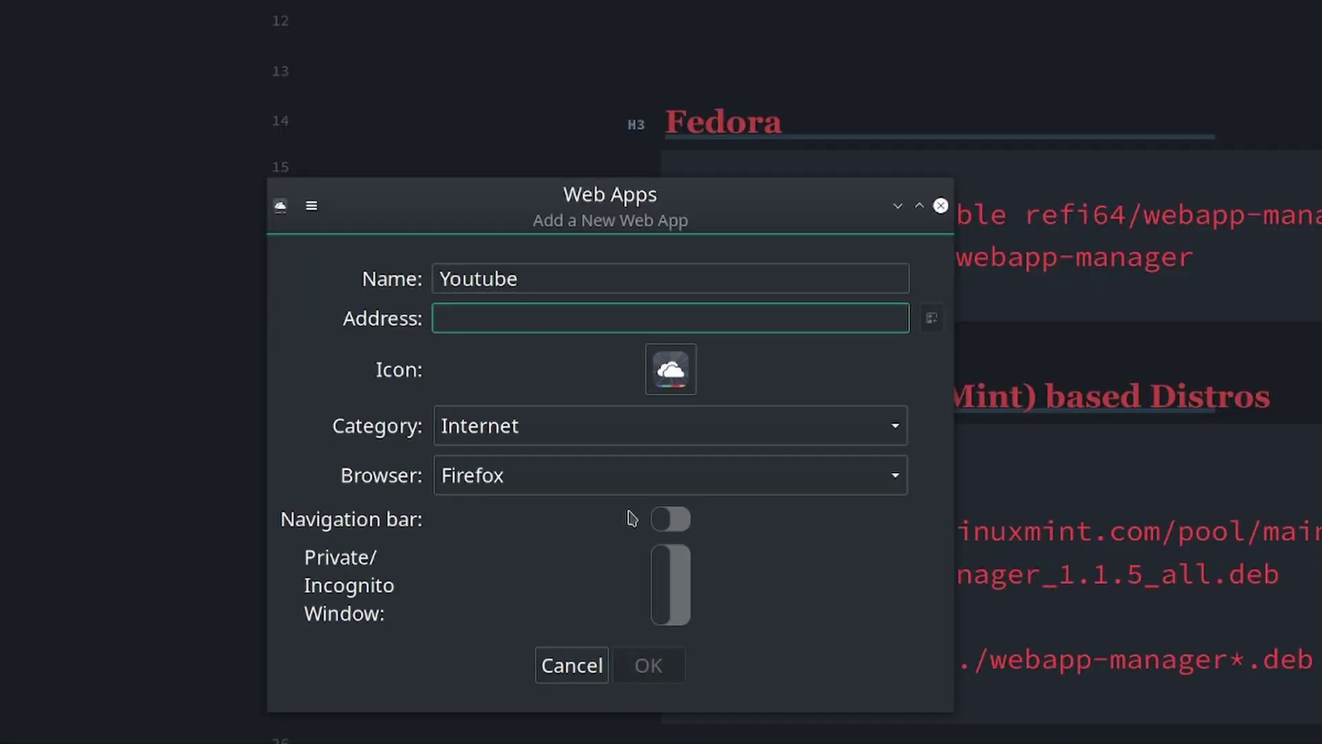
pyautogui.write('youtub')
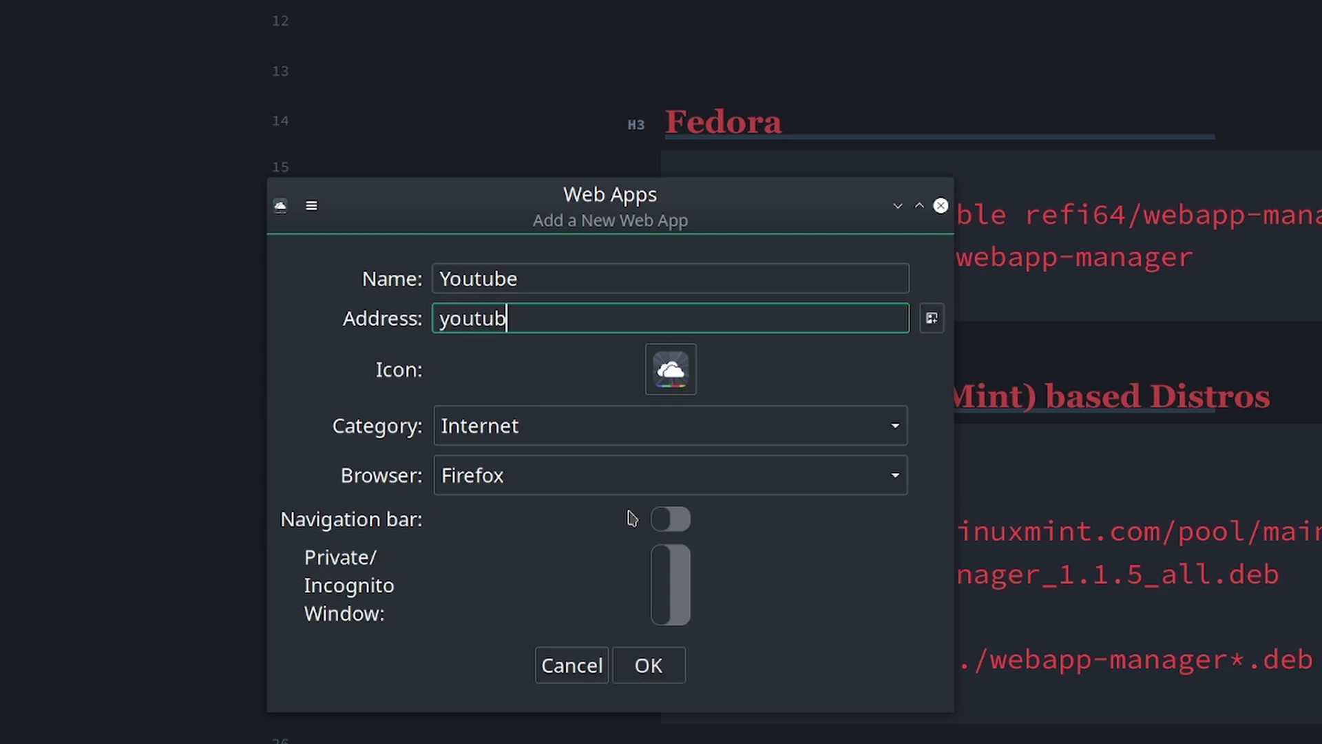
pyautogui.write('e.com/vashin')
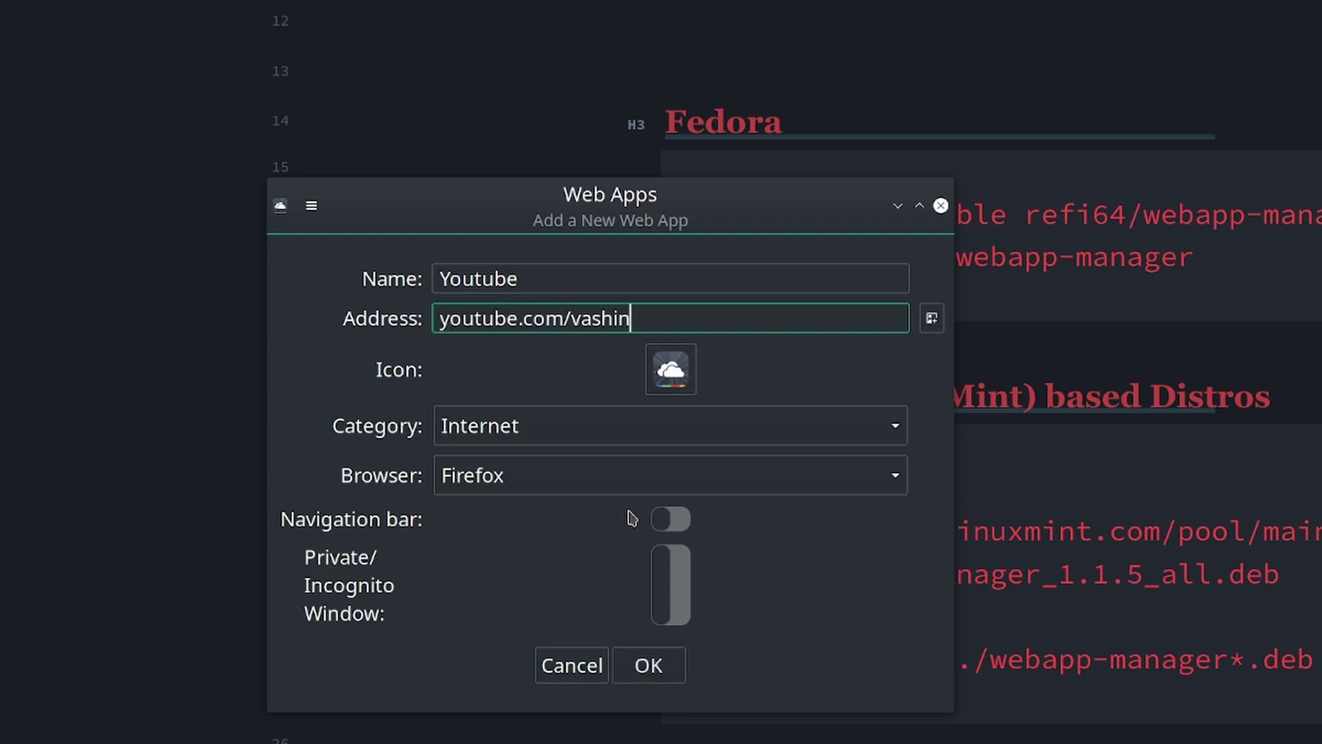
pyautogui.write('ator1')
# Step: Put the Youtube app in the Education category, save it, and launch it
pyautogui.click(626, 434)
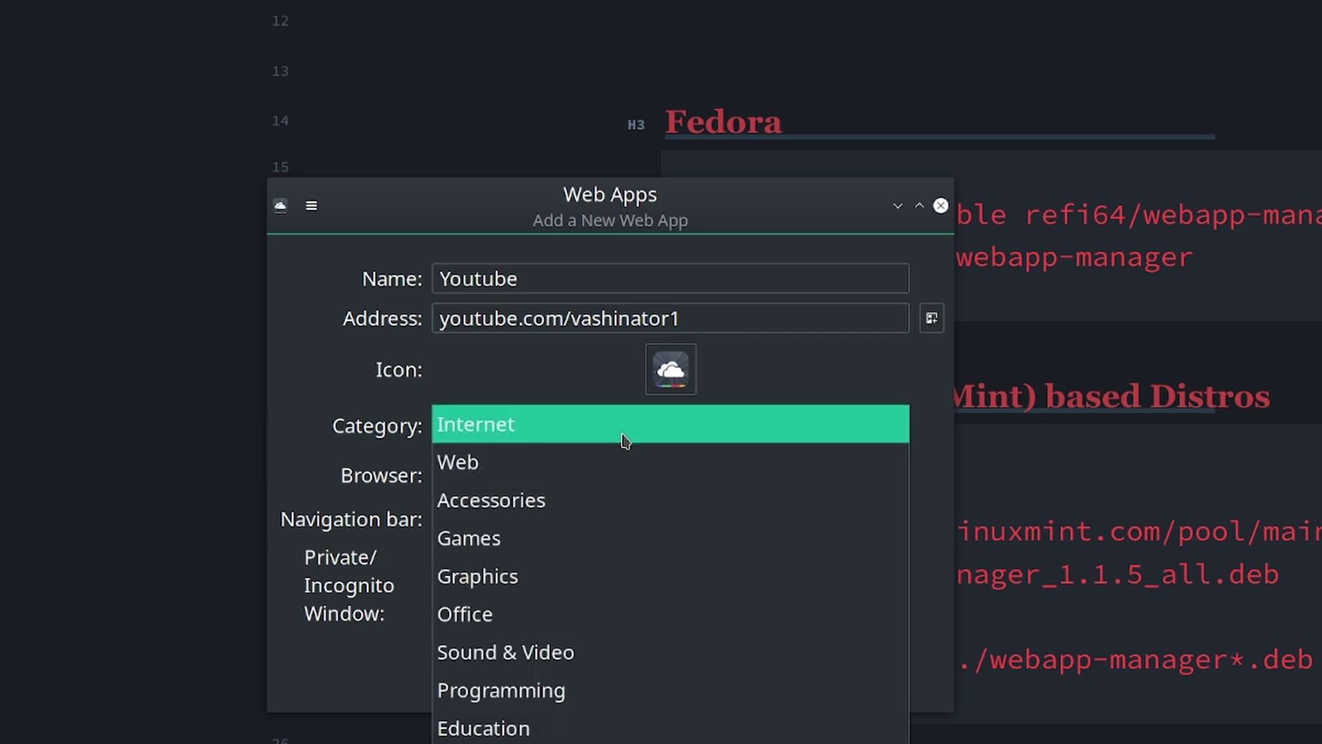
pyautogui.click(558, 725)
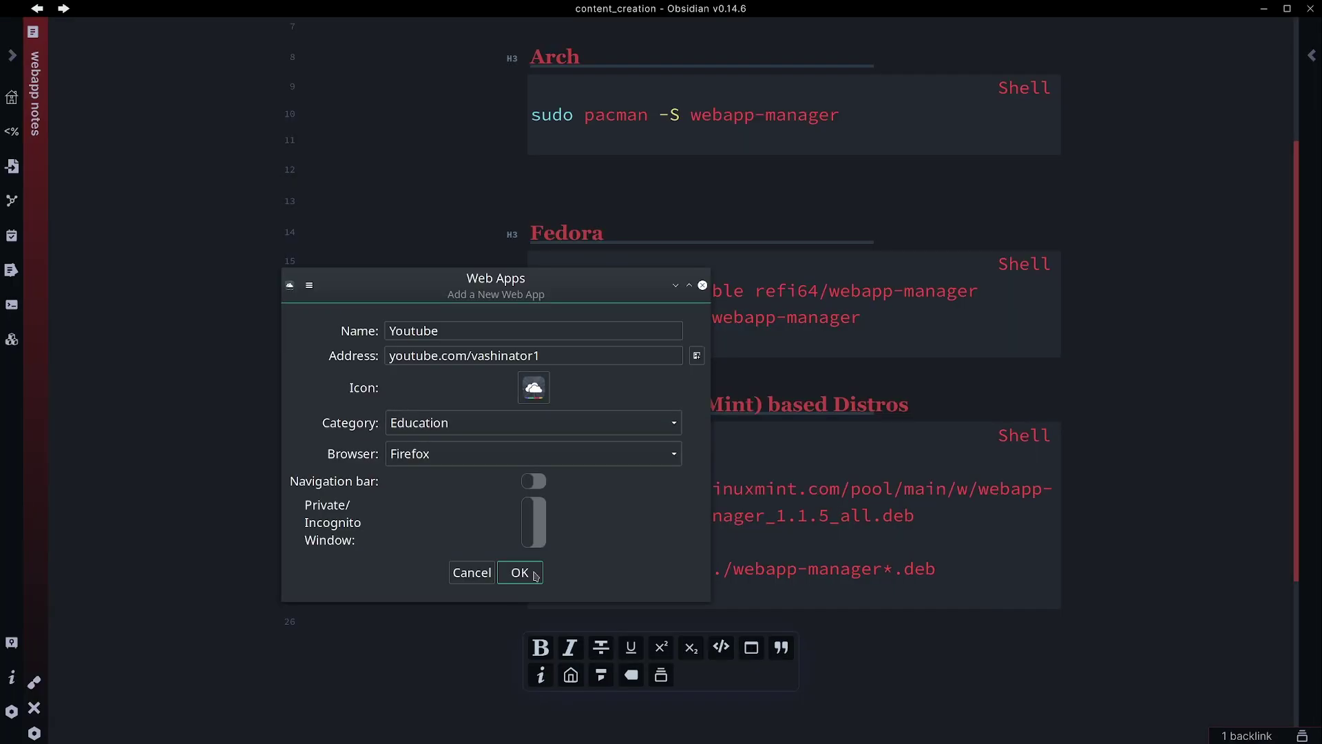
pyautogui.click(535, 576)
pyautogui.click(353, 394)
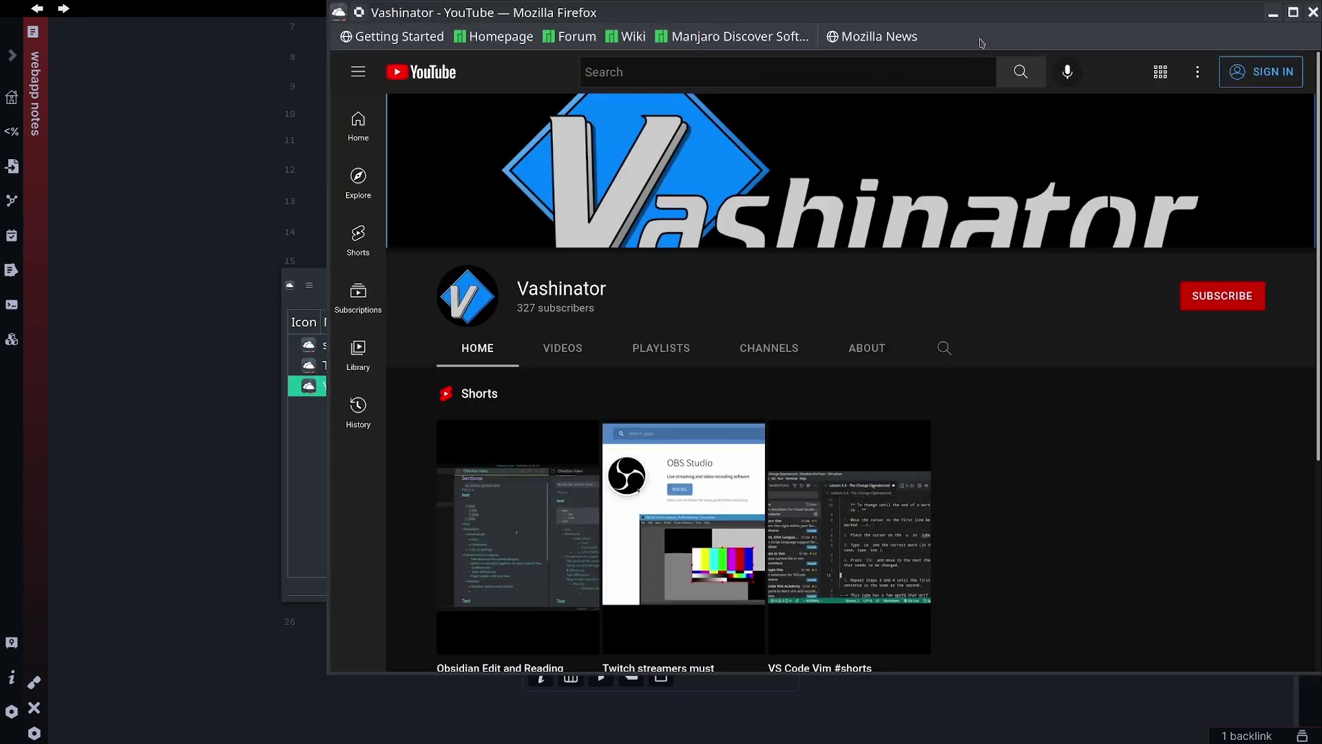
# Step: Set the Bookmarks Toolbar to Never Show in the YouTube window
pyautogui.rightClick(982, 42)
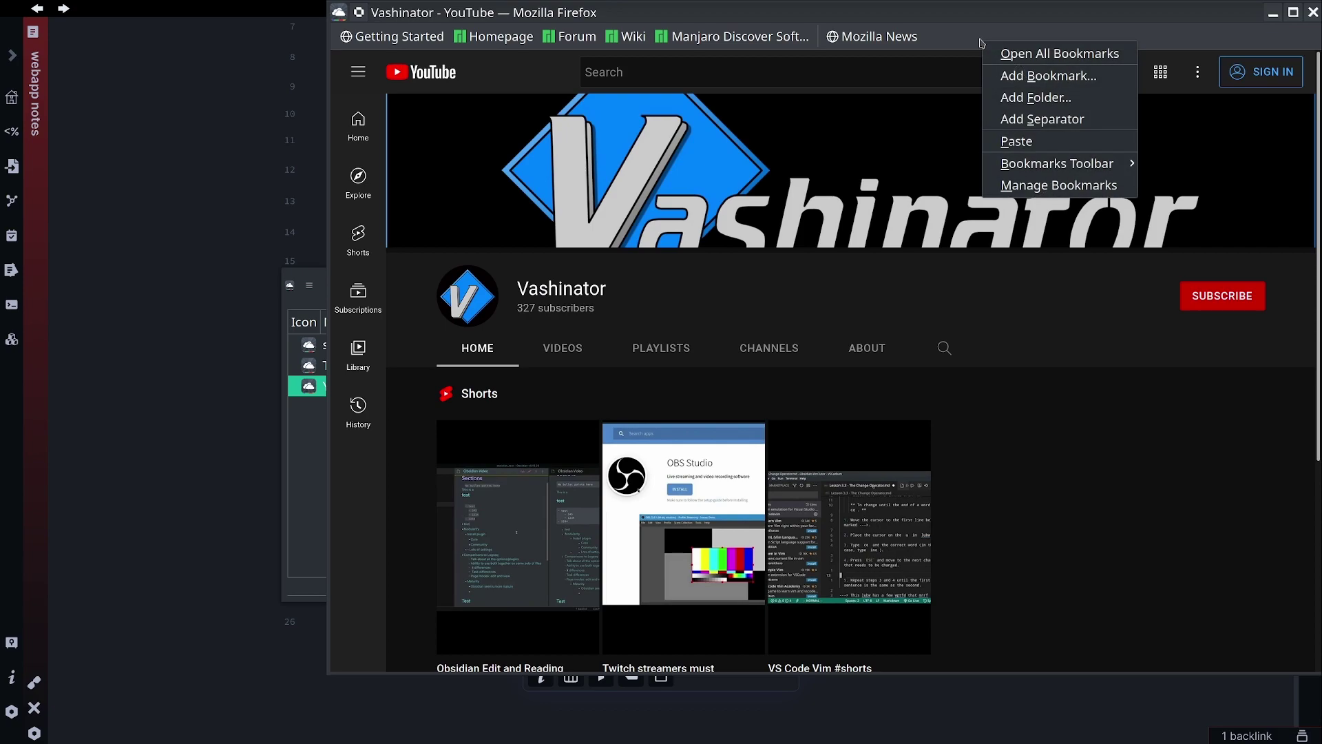
pyautogui.moveTo(1061, 163)
pyautogui.click(1199, 205)
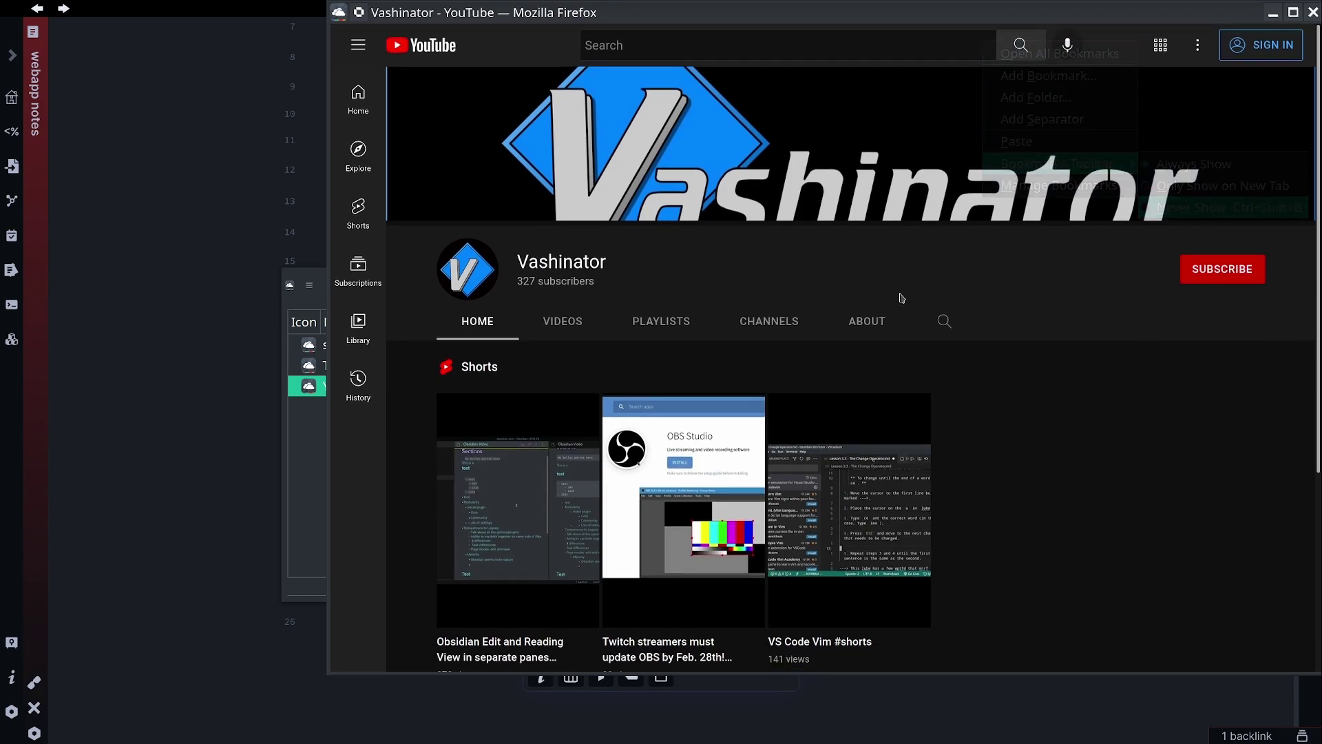
# Step: Switch between the channel's VIDEOS and HOME tabs, then close the window
pyautogui.click(578, 330)
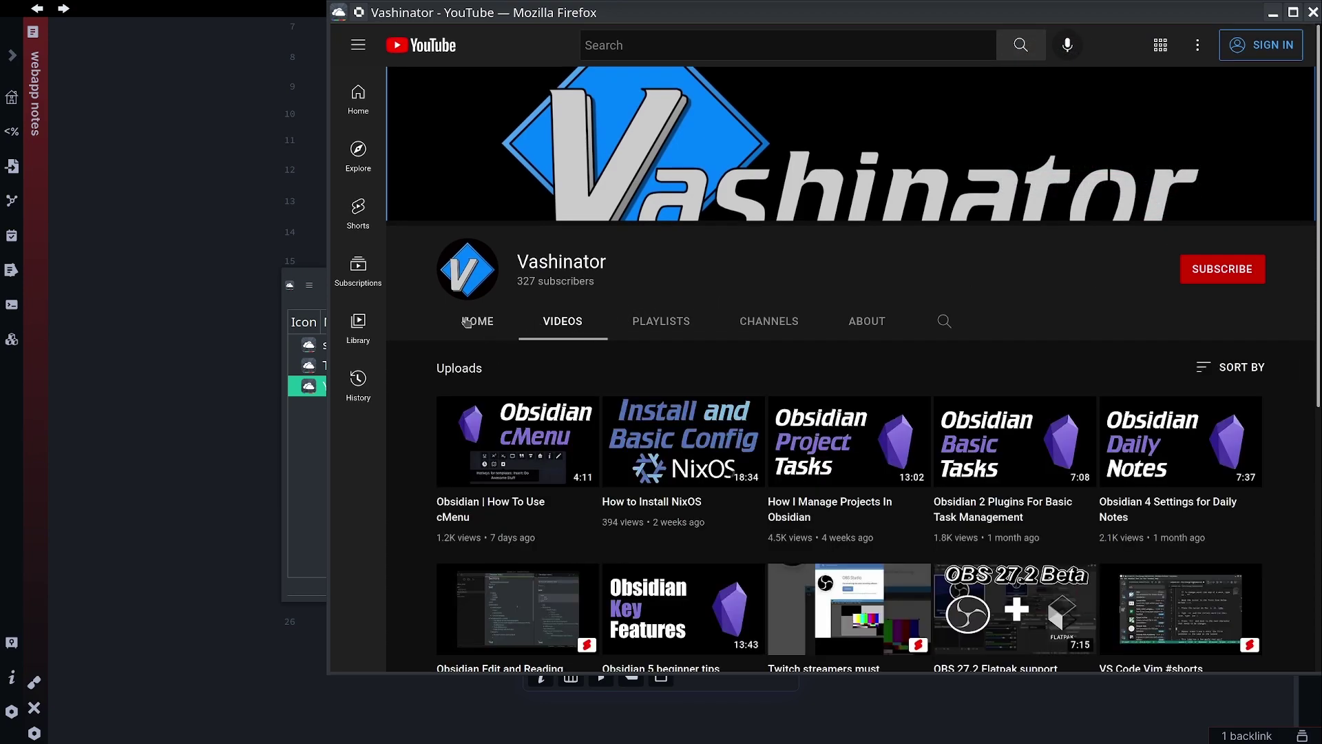
pyautogui.click(467, 323)
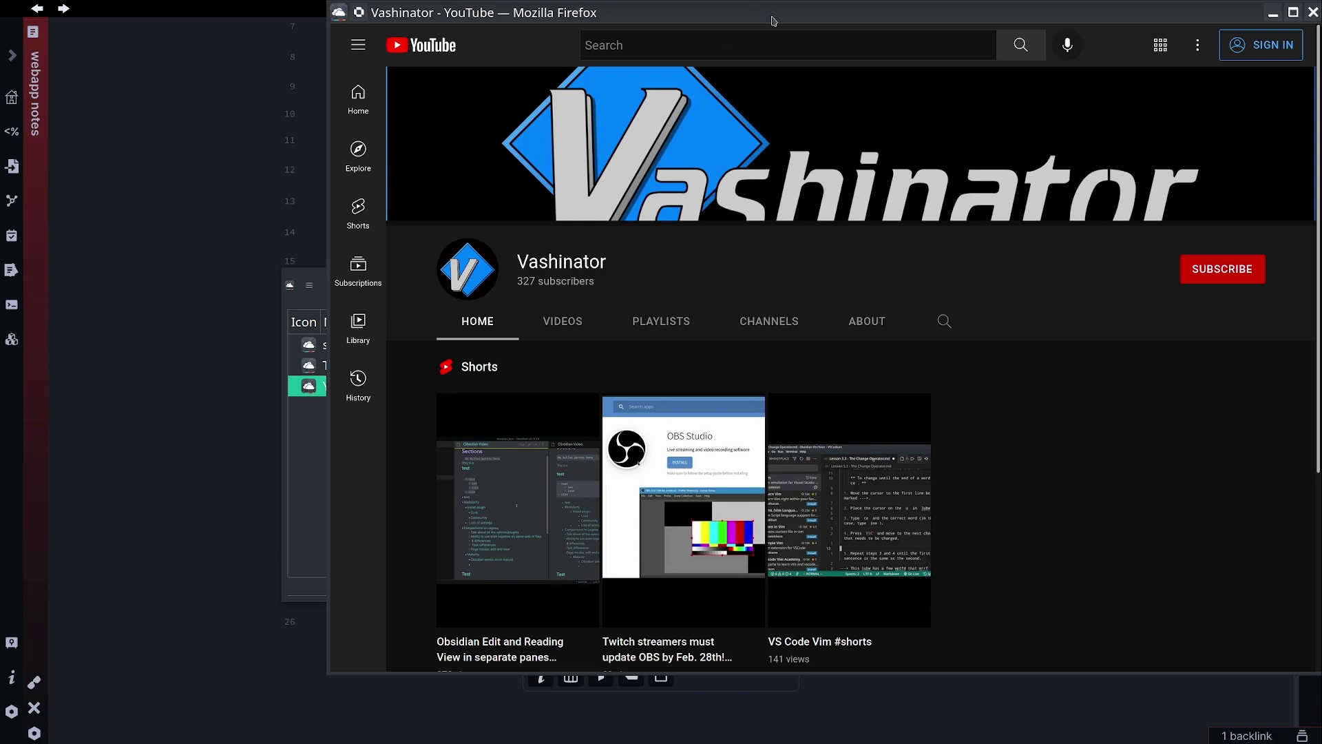
pyautogui.click(570, 320)
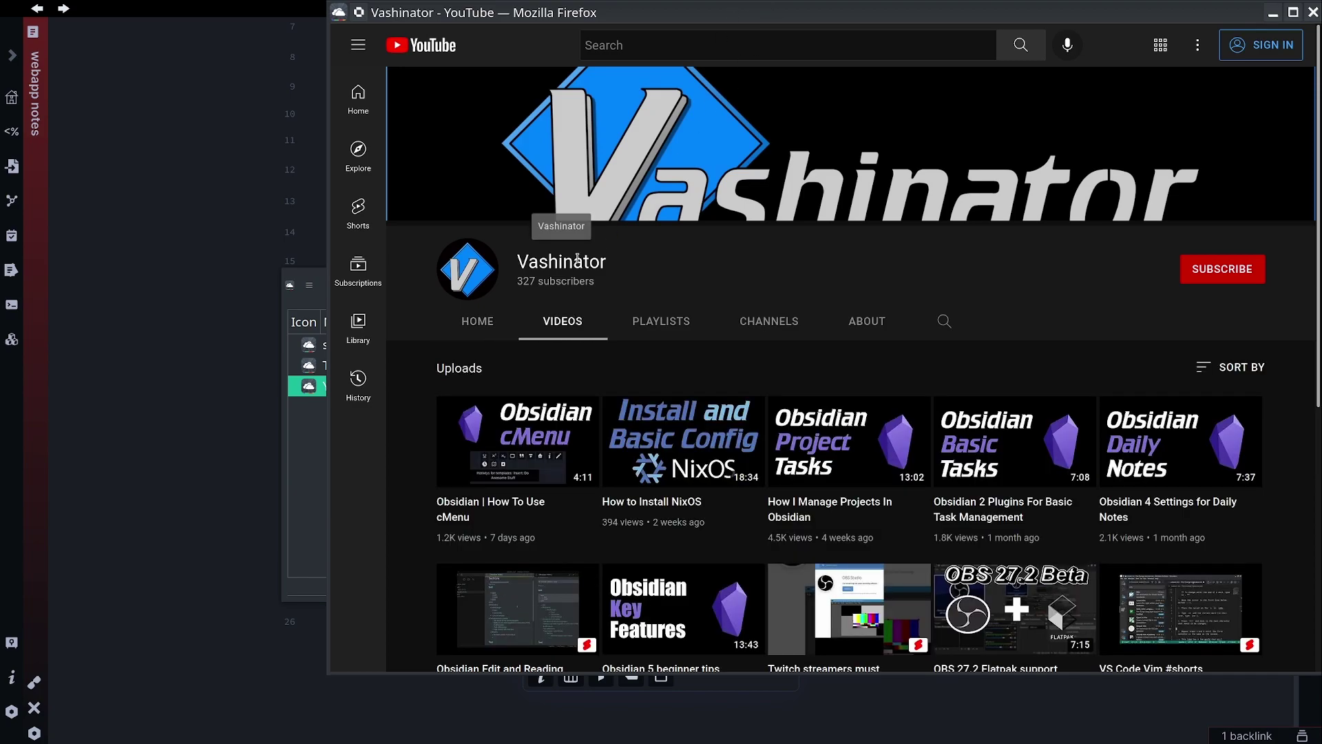
pyautogui.hotkey('ctrl', 'w')
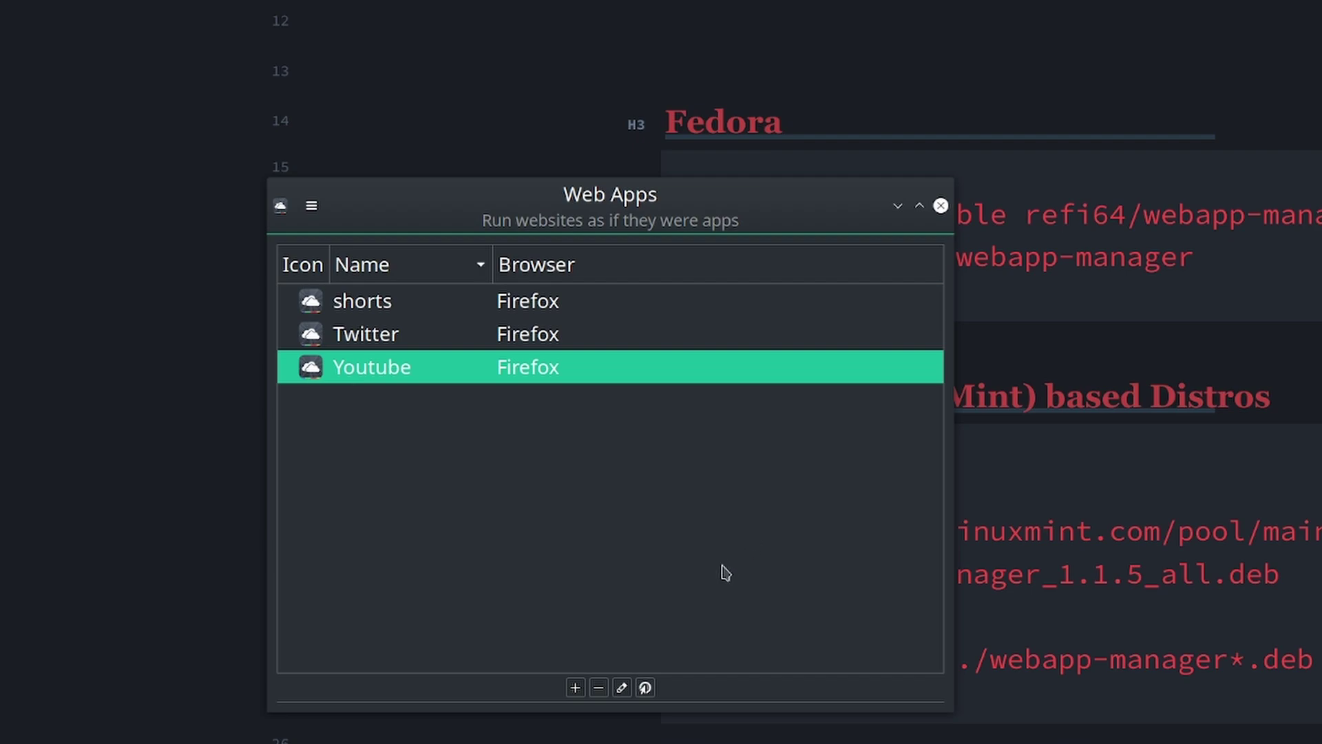
pyautogui.click(583, 700)
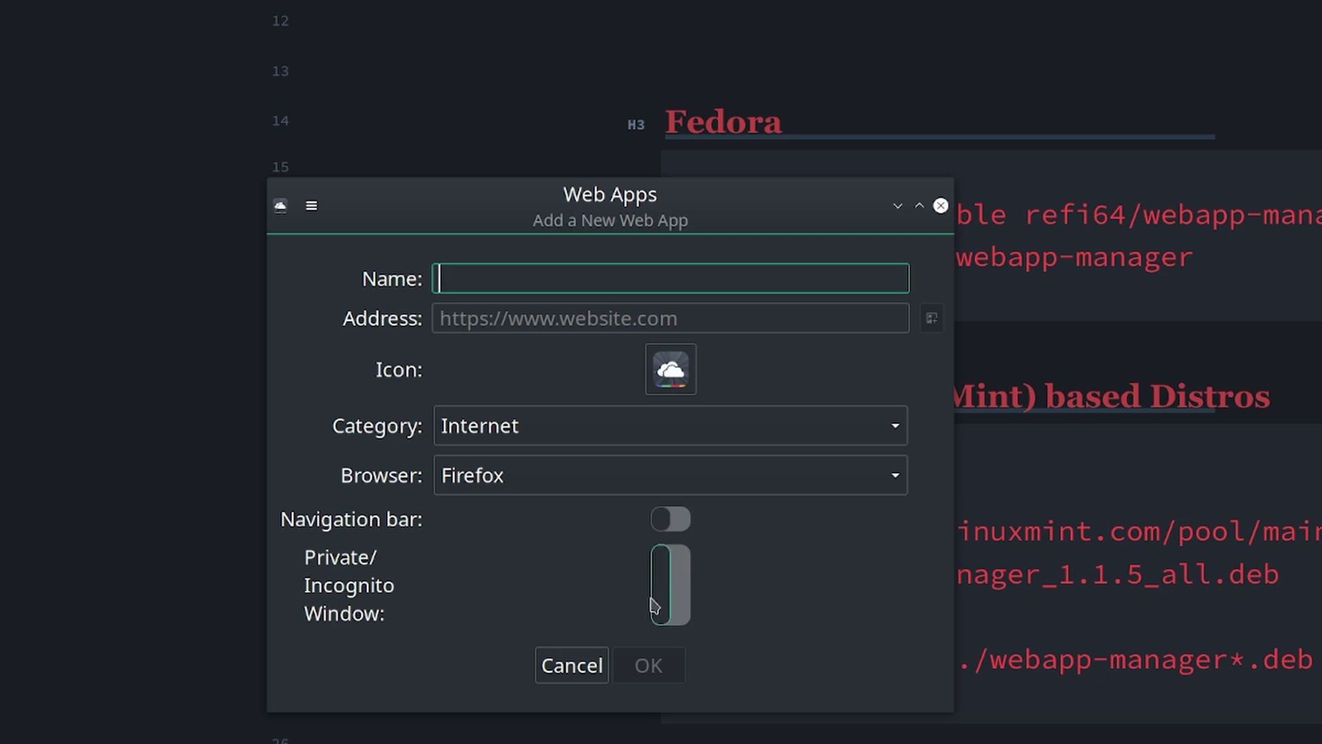
pyautogui.click(559, 664)
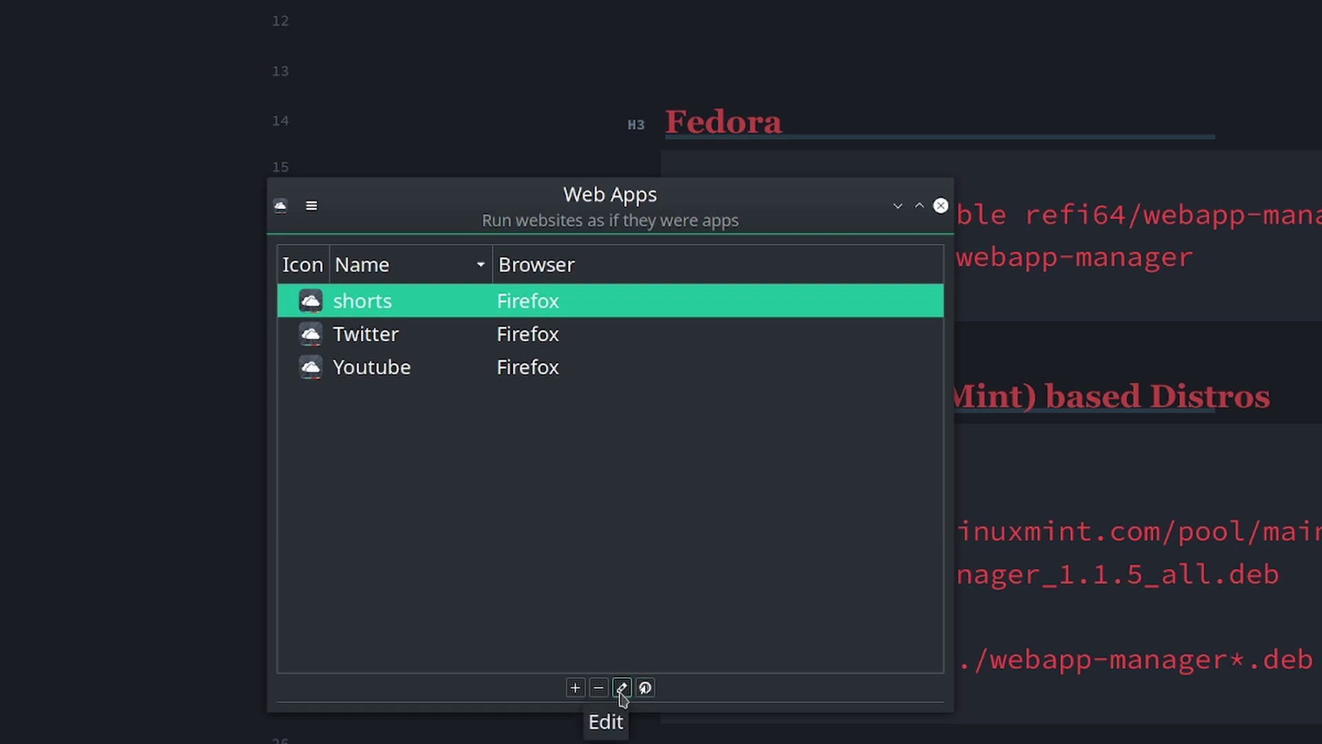
pyautogui.click(622, 688)
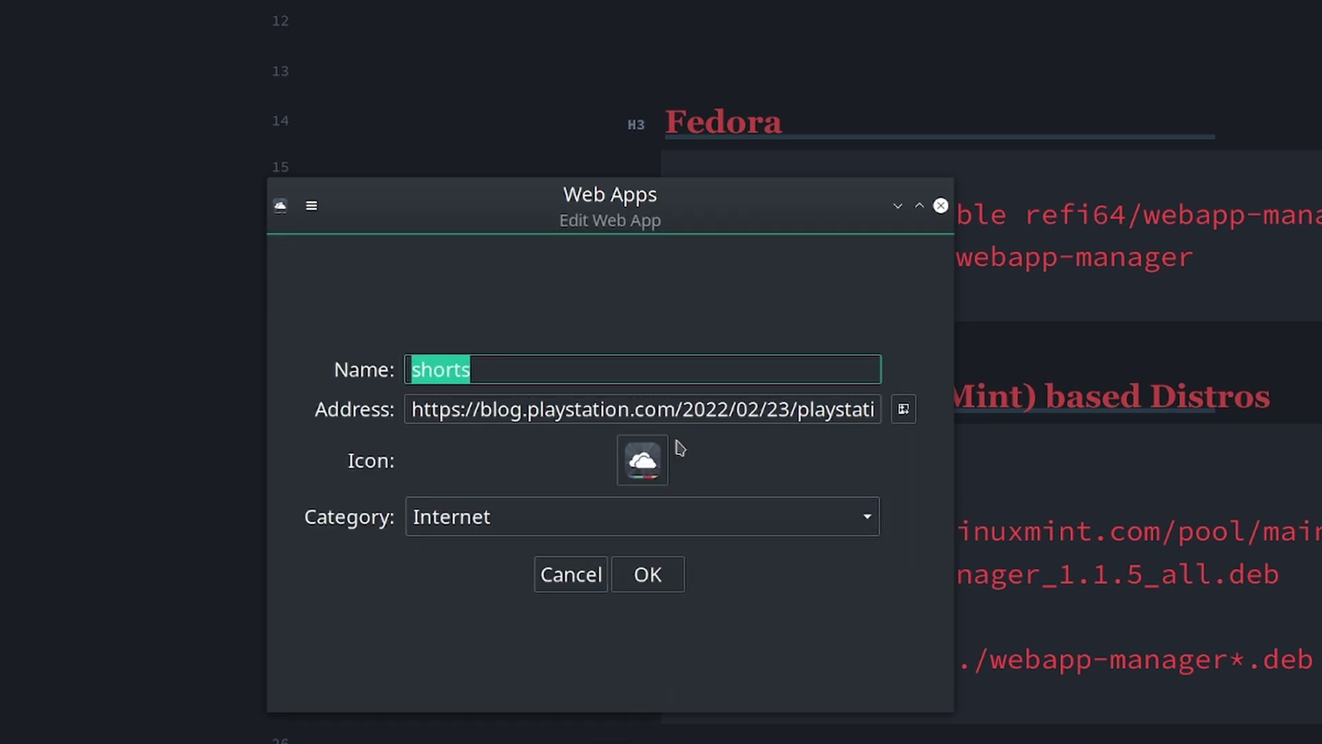
pyautogui.click(589, 568)
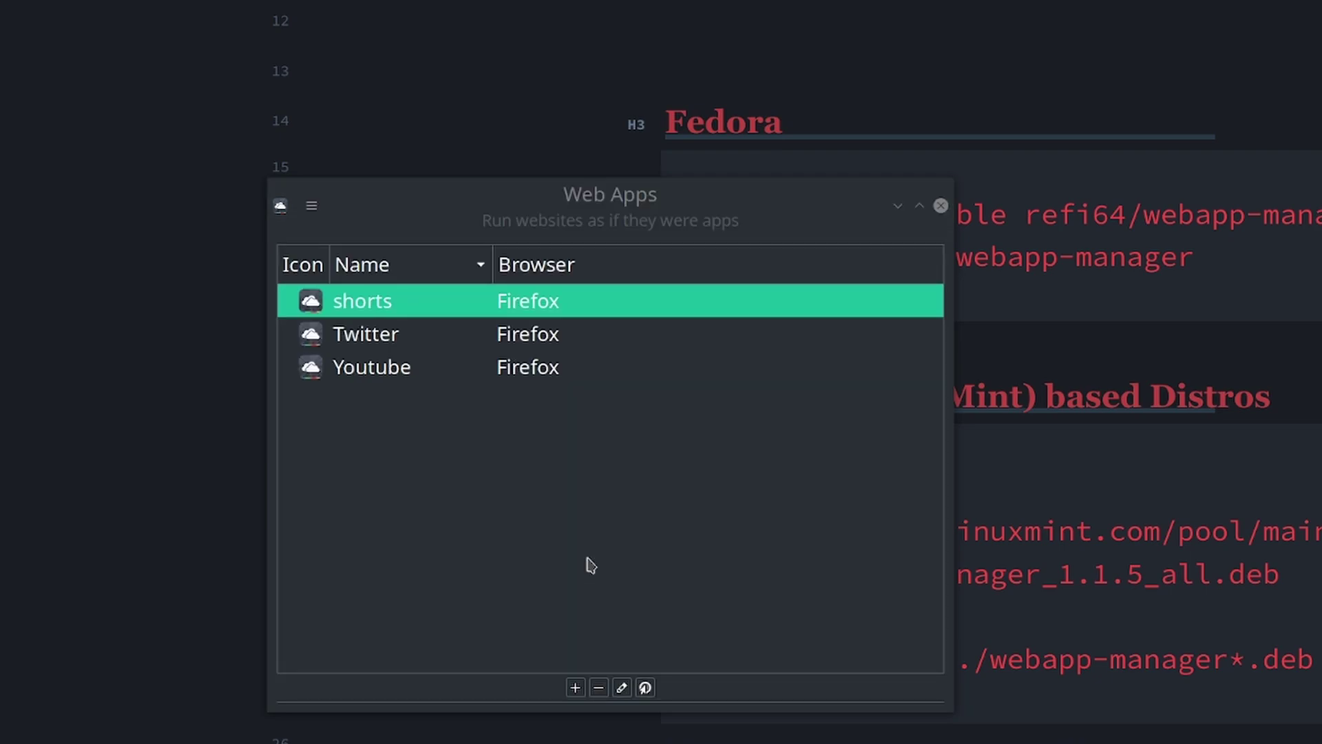